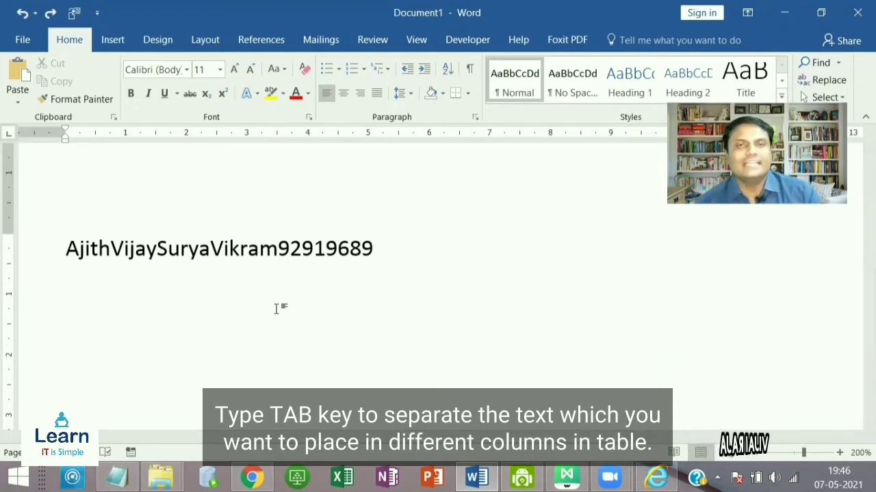
Separate the four run-together names with tab characters, leaving no tab between the last name and the digits
left_click(111, 247)
key("Tab")
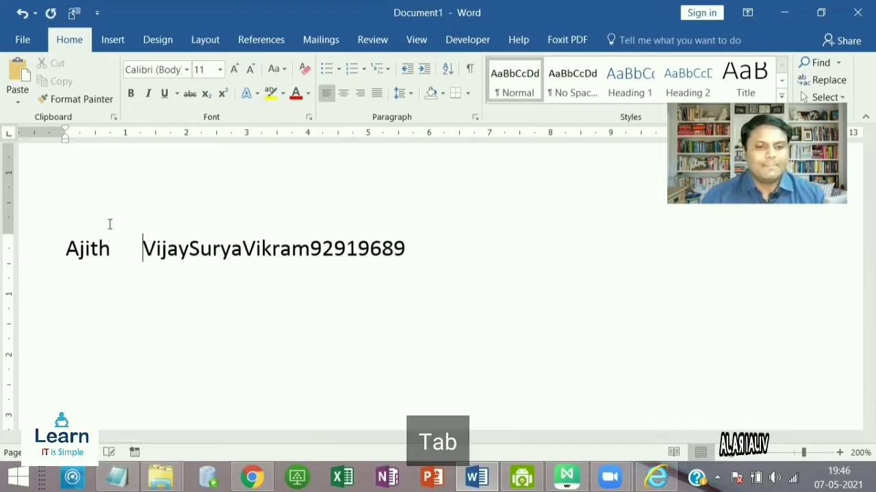
left_click(189, 251)
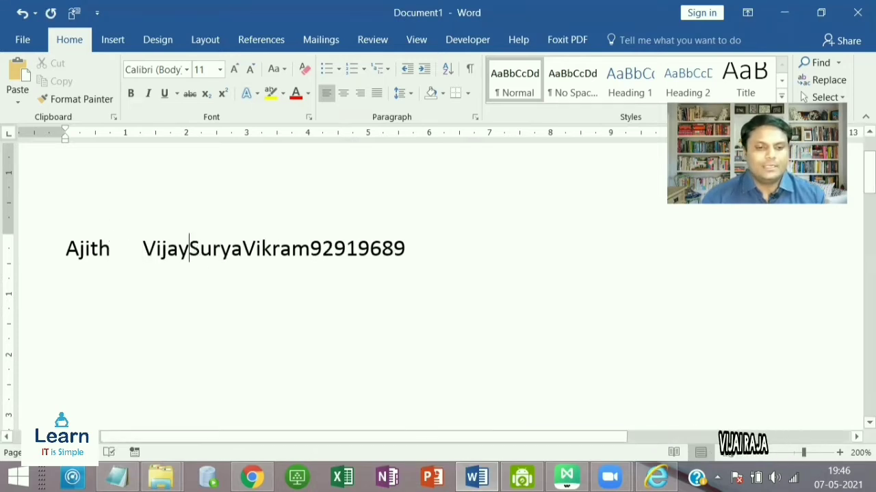
key("Tab")
key("Right")
key("Right")
key("Right")
key("Right")
key("Right")
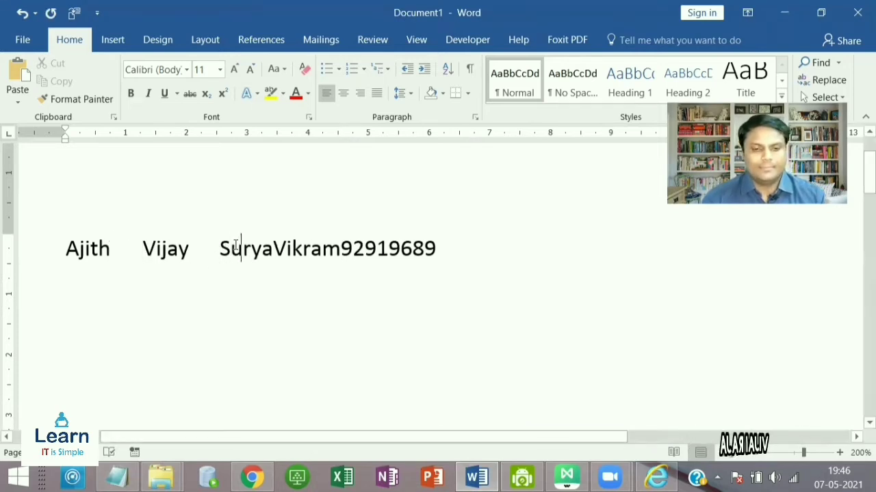
key("Tab")
key("Right")
key("Right")
key("Right")
key("Right")
key("Right")
key("Right")
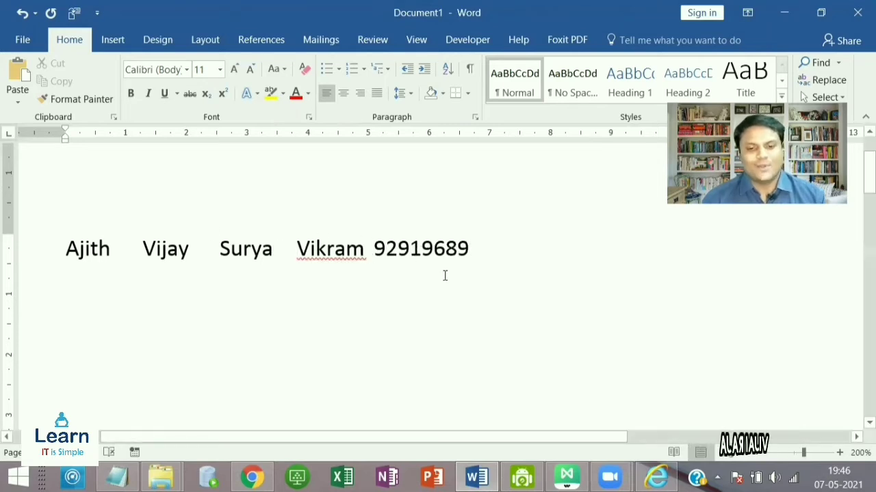
key("BackSpace")
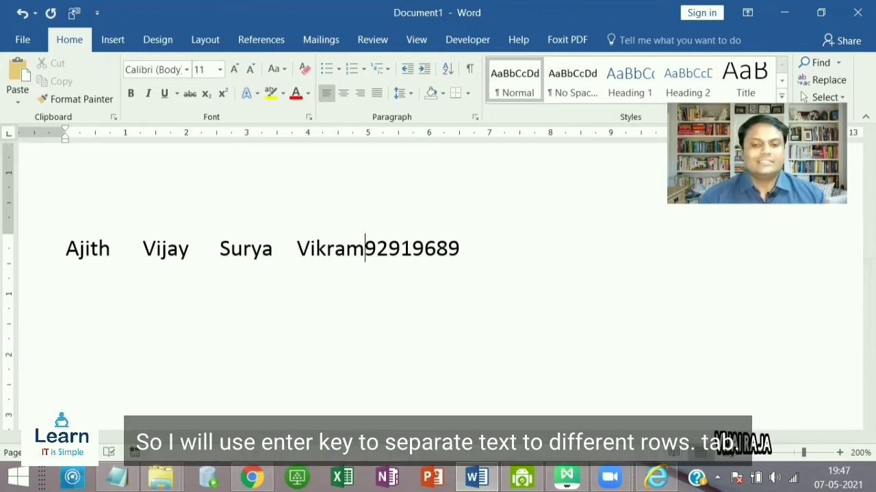
Put the digits on a second line and split them with tab characters into 92, 91, 96 and 89
key("Return")
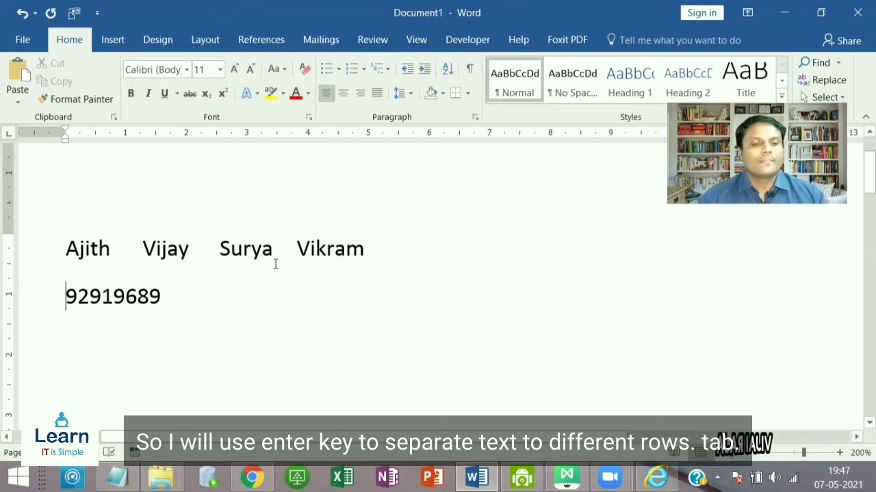
left_click(89, 298)
key("Tab")
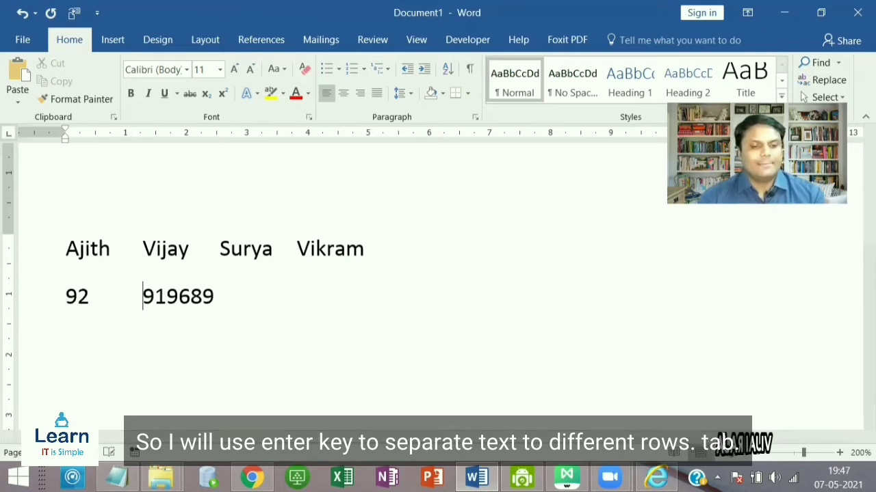
left_click(171, 296)
key("Tab")
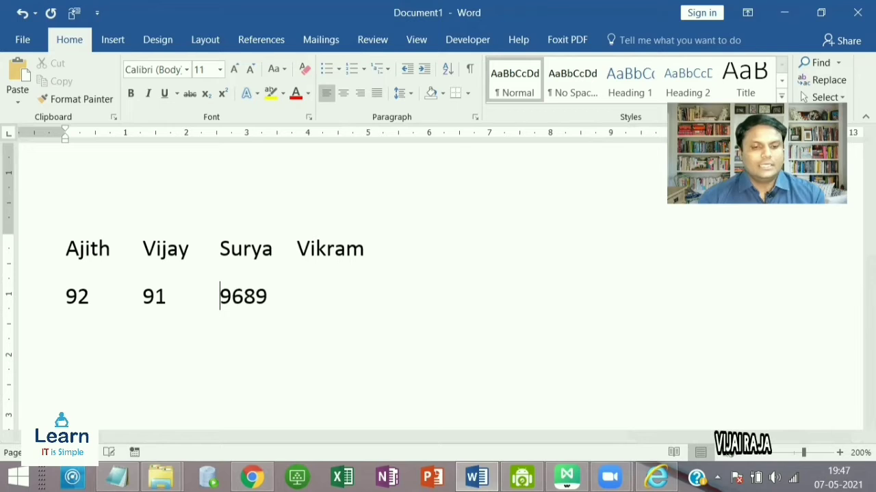
left_click(243, 293)
key("Tab")
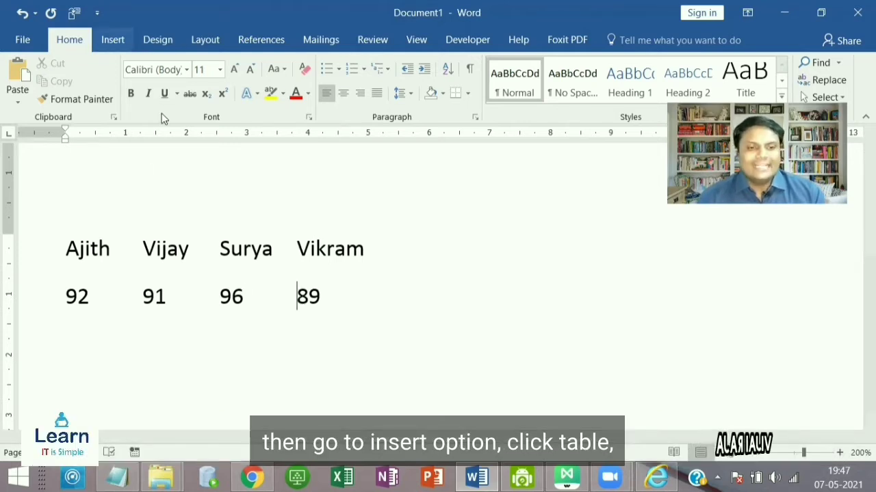
scroll(162, 118, "down", 1)
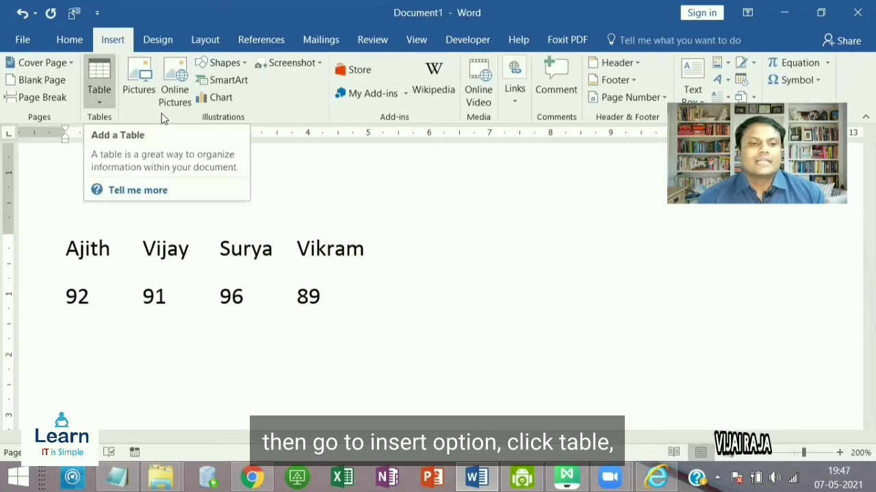
left_click(102, 91)
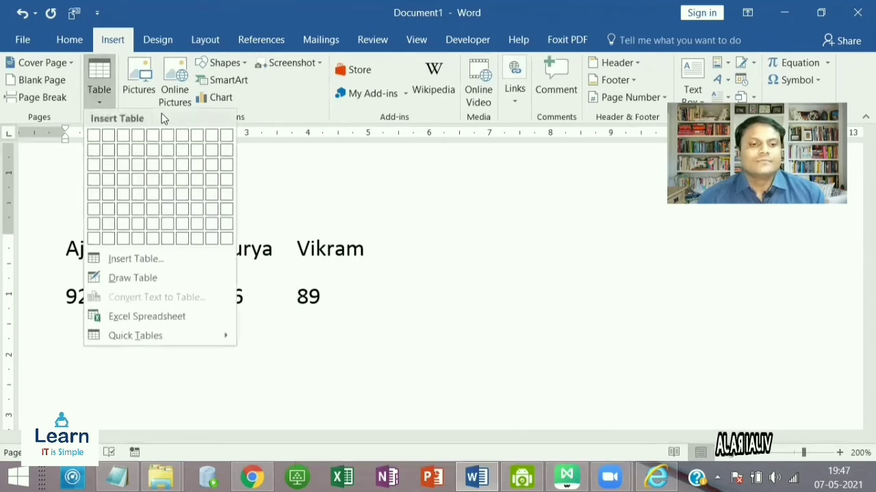
left_click(331, 299)
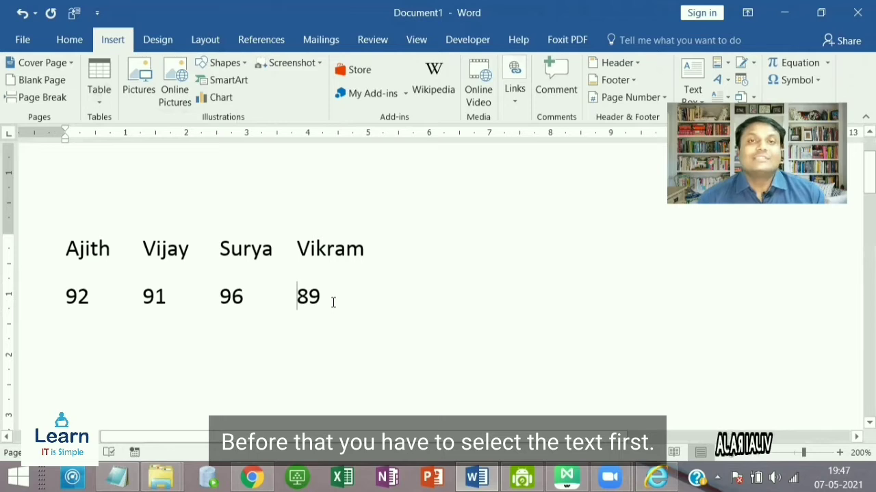
Select both tab-separated lines and open the Convert Text to Table dialog, moving it clear of the selected text
left_click_drag(67, 250, 340, 305)
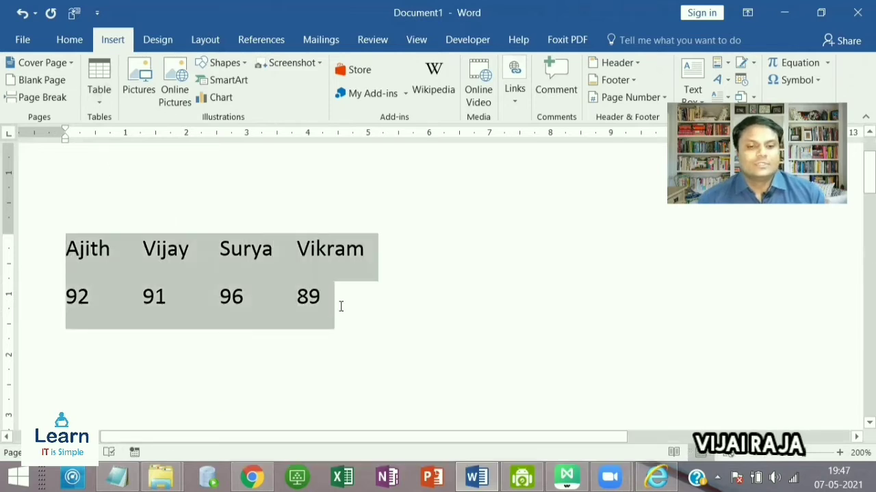
left_click(95, 104)
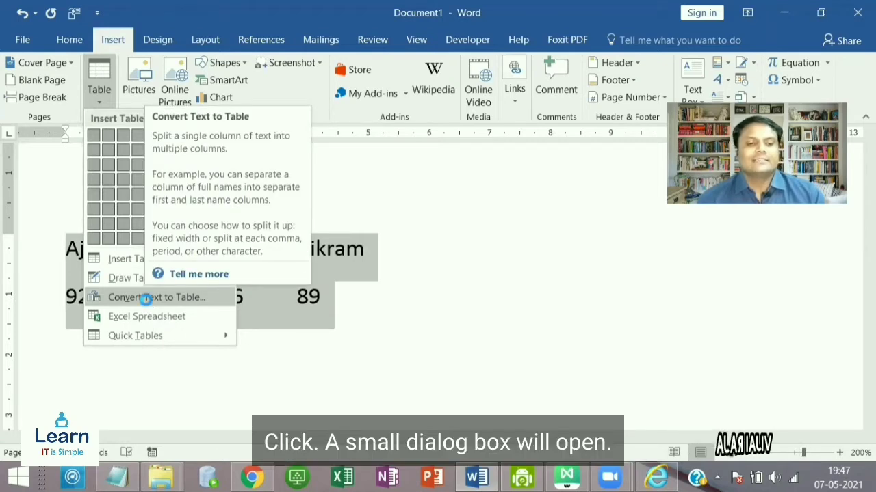
left_click(147, 300)
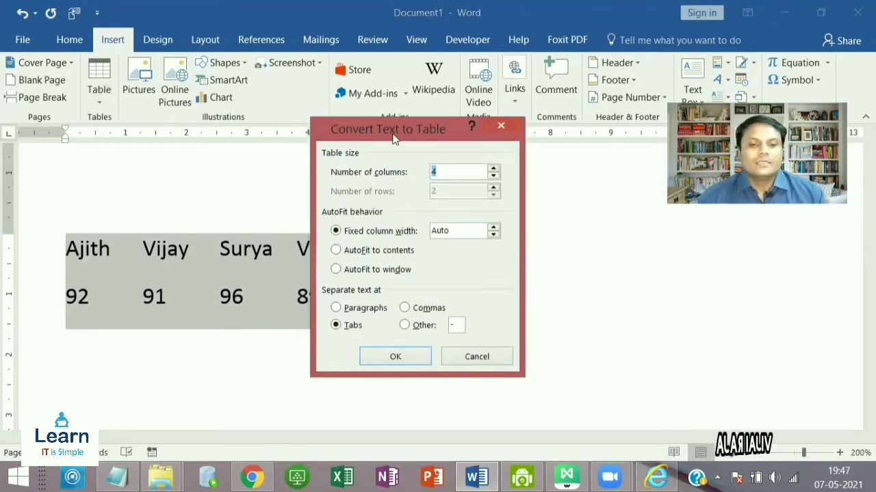
left_click_drag(395, 136, 505, 138)
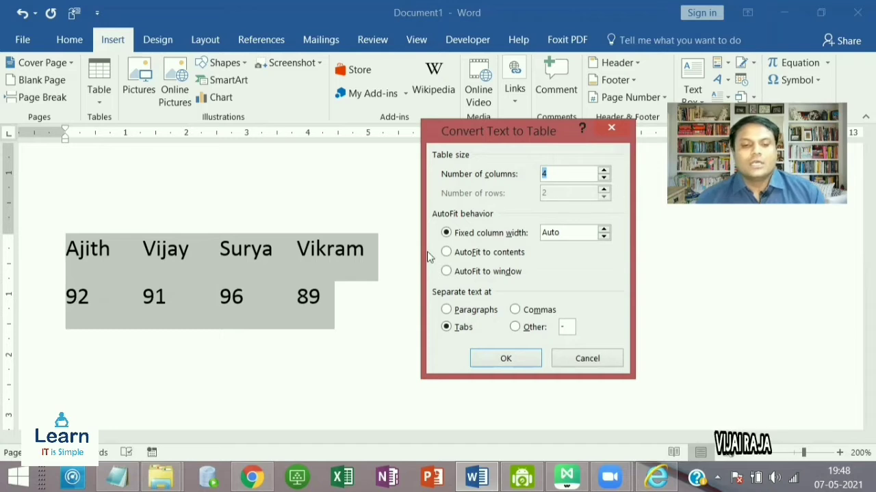
Try several fixed column widths for the new table, up to 0.9 cm, and return the width to Auto
left_click(604, 177)
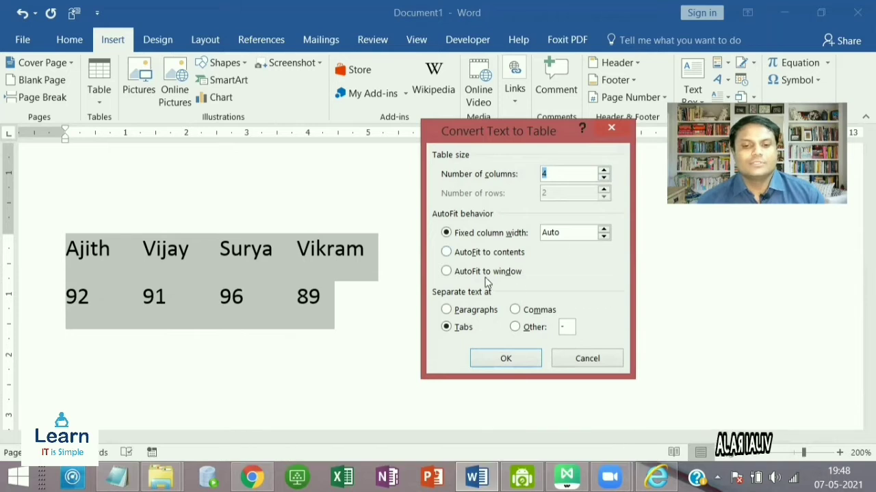
left_click(604, 238)
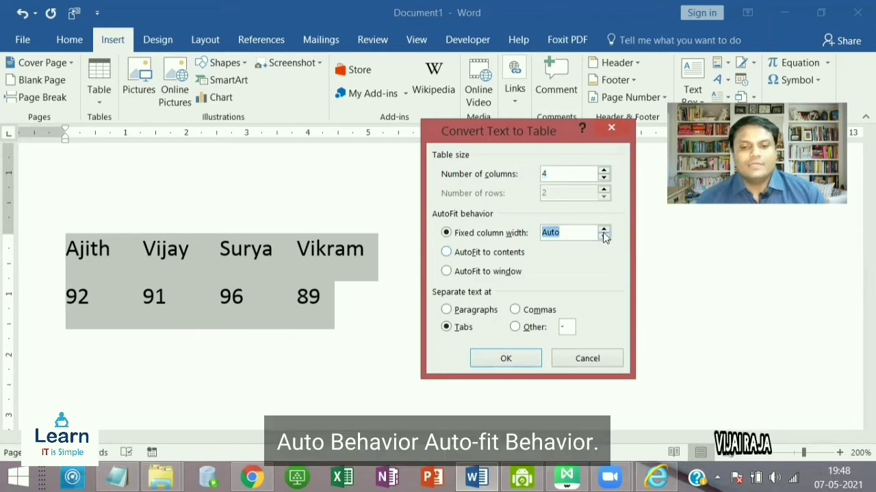
left_click(604, 231)
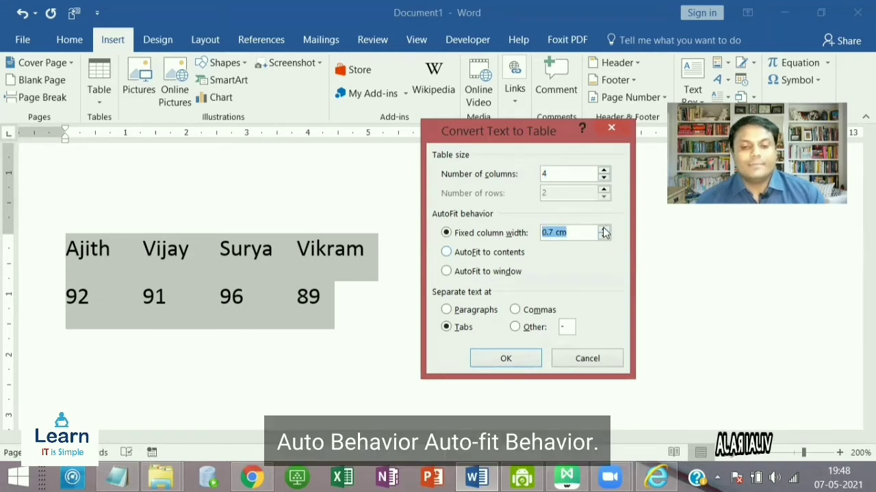
left_click(604, 237)
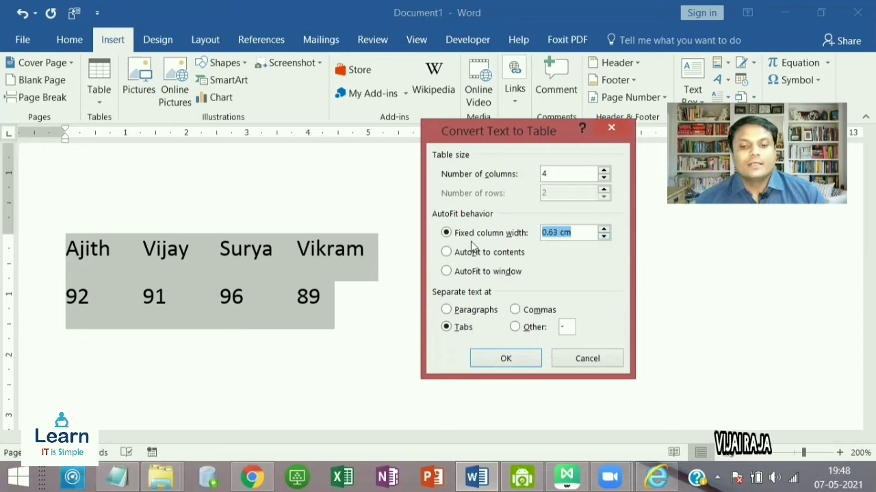
left_click(604, 231)
left_click(604, 231)
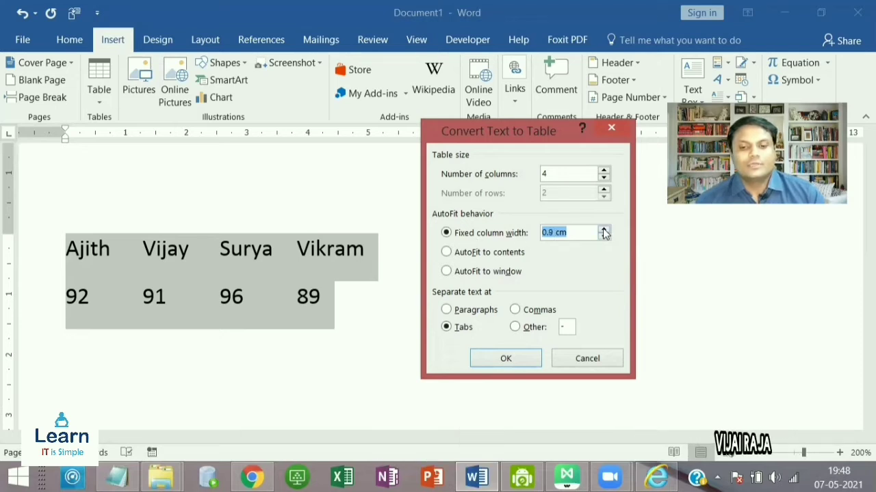
left_click(604, 238)
left_click(604, 238)
left_click(604, 238)
left_click(604, 238)
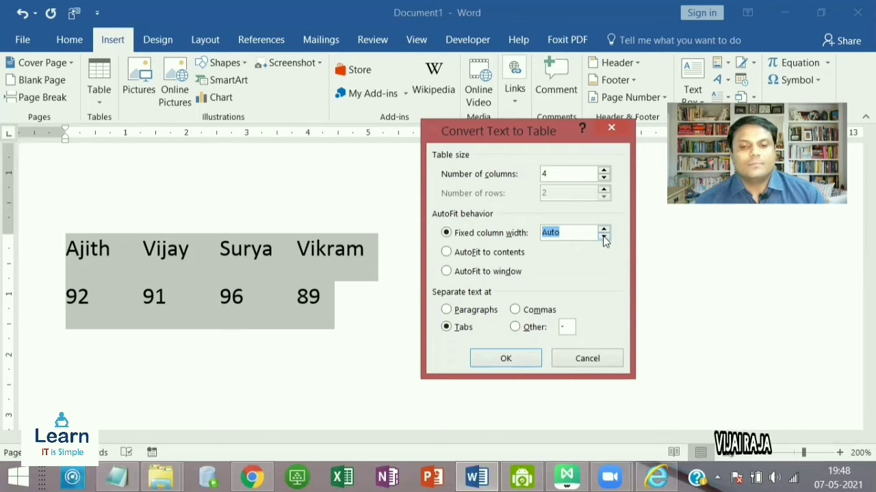
Set the fixed column width to 0.7 cm and convert the selected text into a four-column table split at tabs
left_click(604, 232)
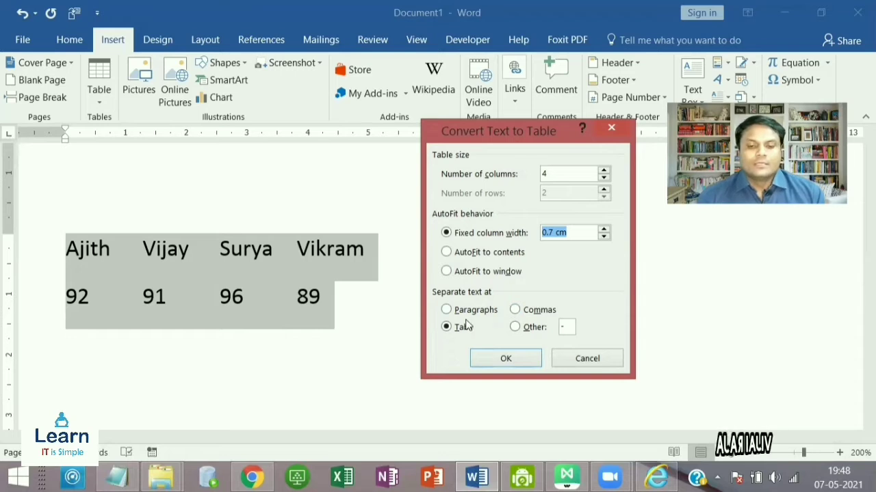
left_click(523, 361)
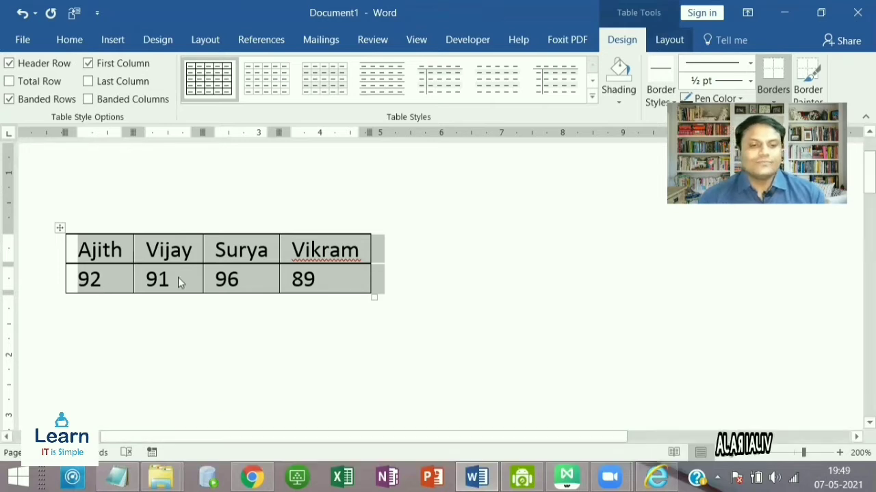
Convert the whole table of names and numbers back to text, separating the entries with commas
left_click(174, 322)
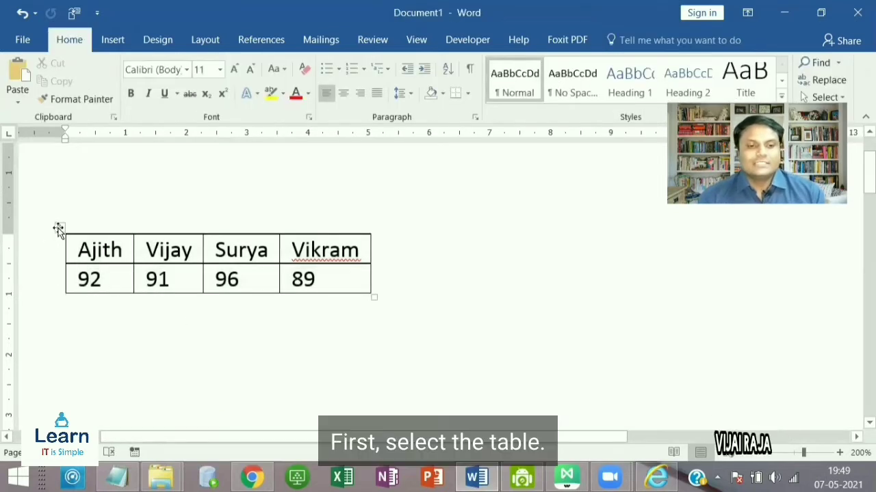
left_click(59, 228)
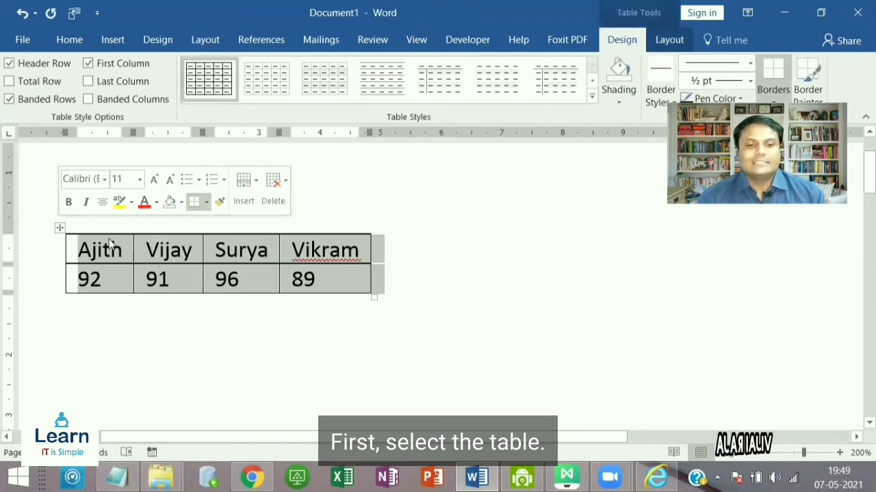
left_click(59, 228)
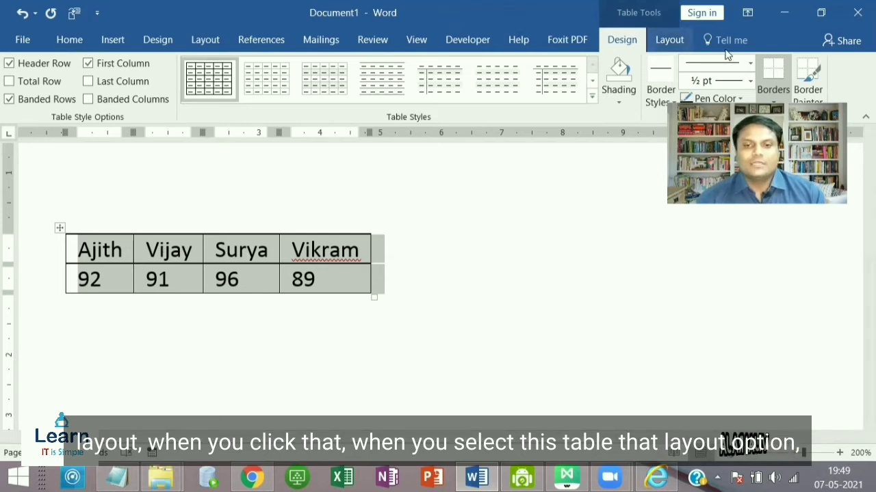
left_click(669, 39)
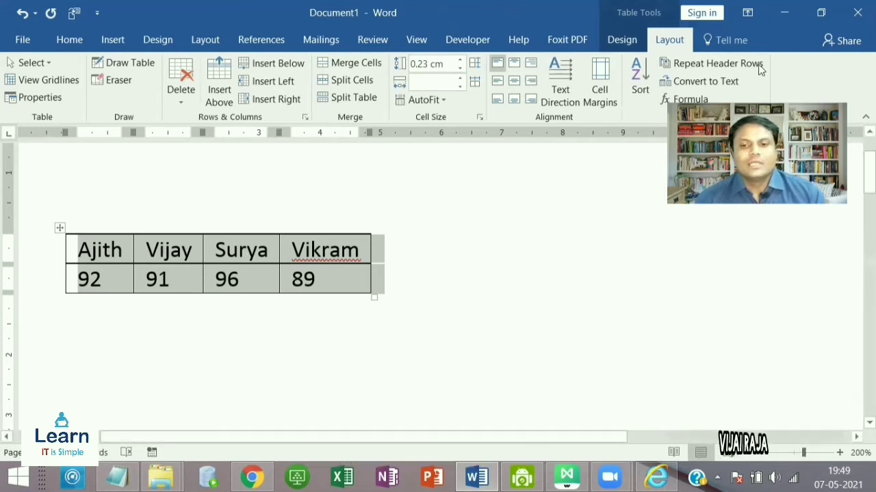
left_click(709, 81)
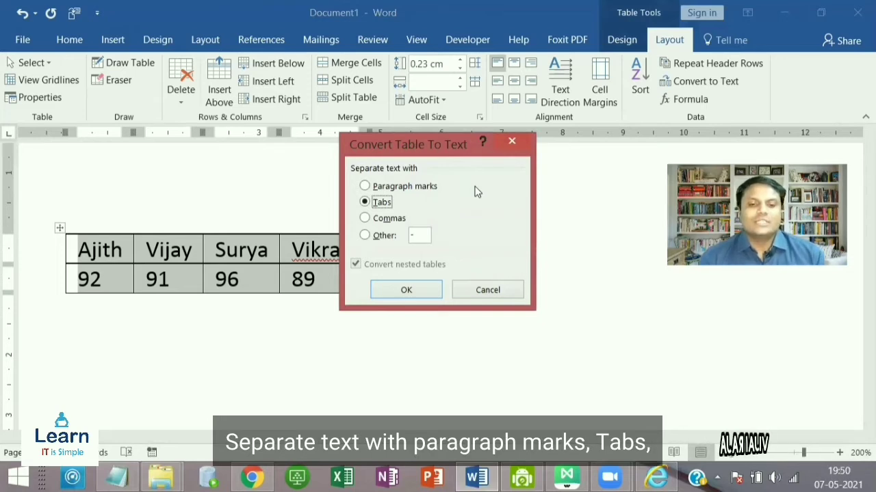
left_click(365, 219)
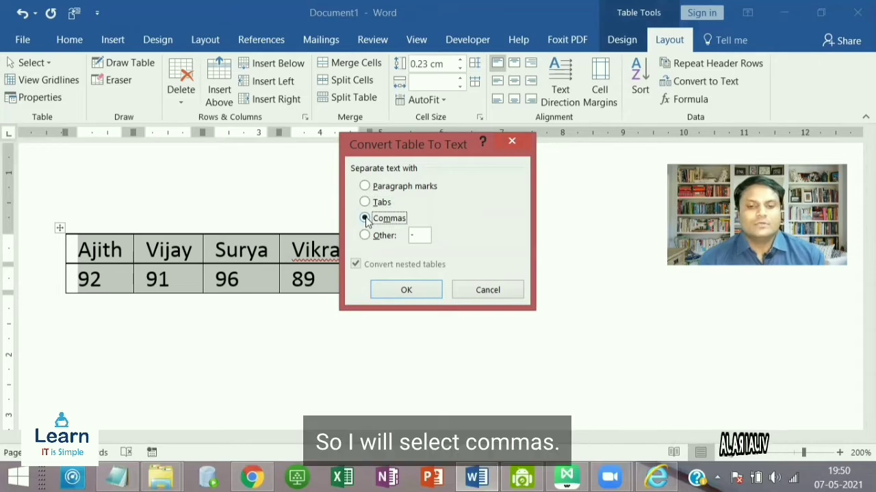
left_click(407, 290)
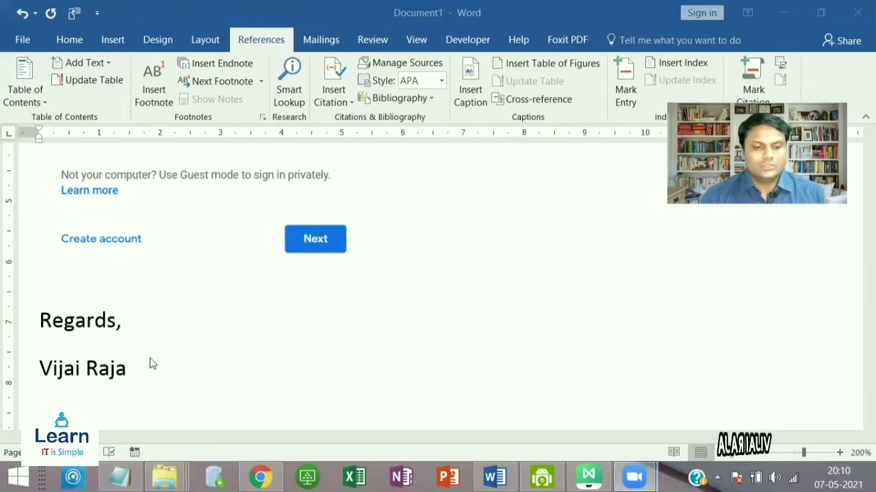
Delete the sender's name from the line below "Regards,"
key("BackSpace")
key("BackSpace")
key("BackSpace")
key("BackSpace")
key("BackSpace")
key("BackSpace")
key("BackSpace")
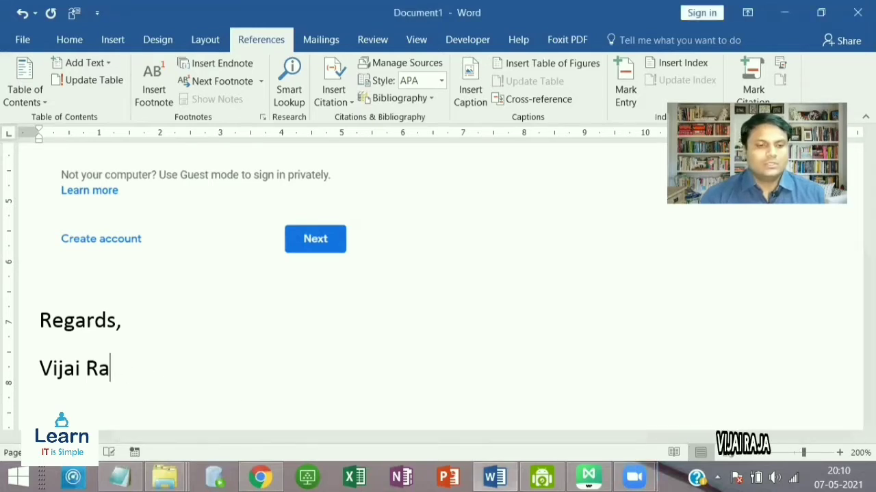
key("BackSpace")
key("BackSpace")
key("BackSpace")
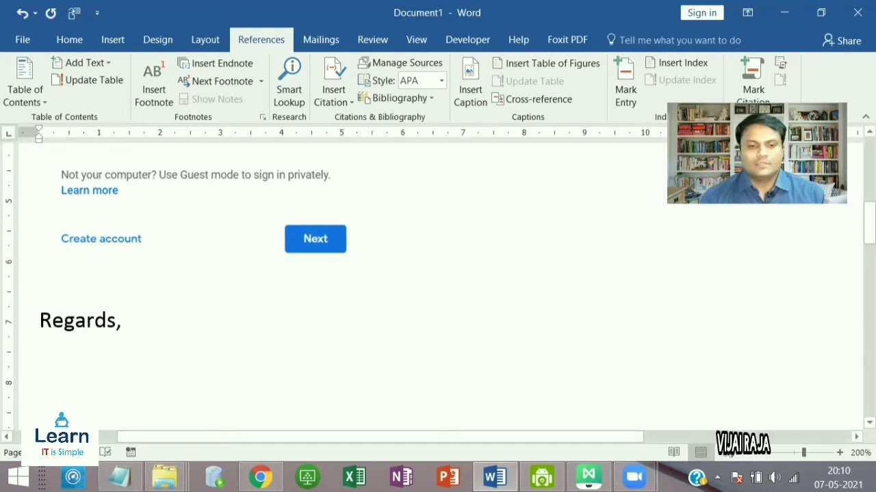
scroll(437, 274, "up", 5)
scroll(438, 274, "down", 1)
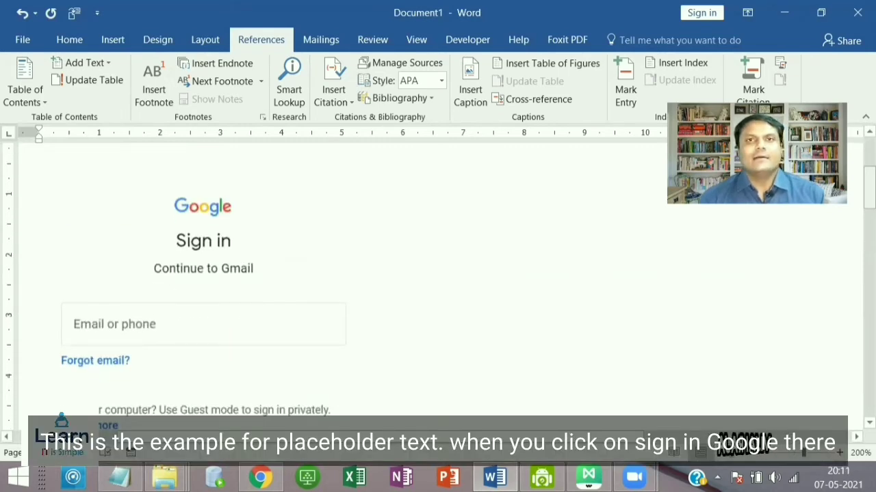
scroll(438, 273, "down", 2)
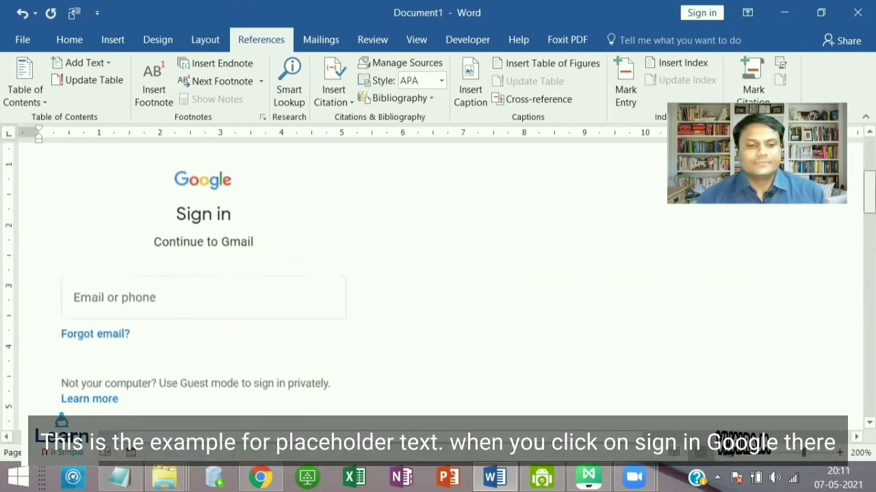
Start a new citation placeholder within the closing line "Regards," and enter Name as its tag
scroll(437, 274, "up", 1)
scroll(438, 274, "up", 1)
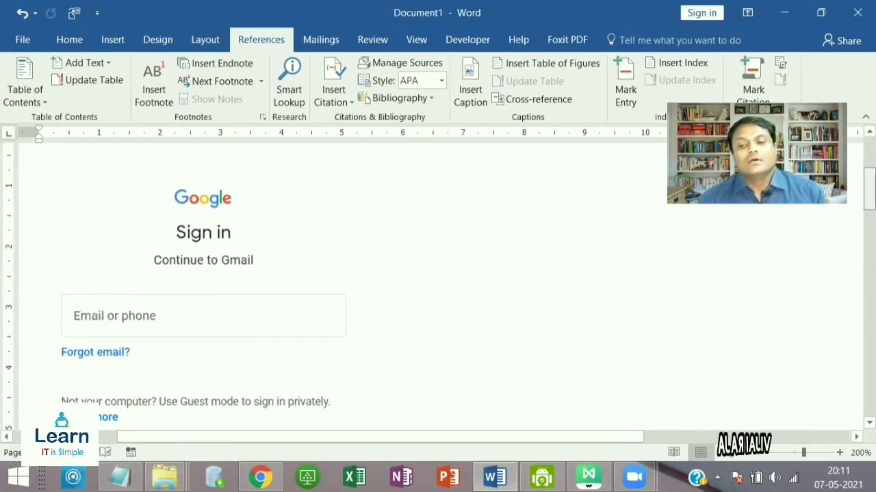
scroll(438, 287, "down", 5)
scroll(438, 287, "down", 1)
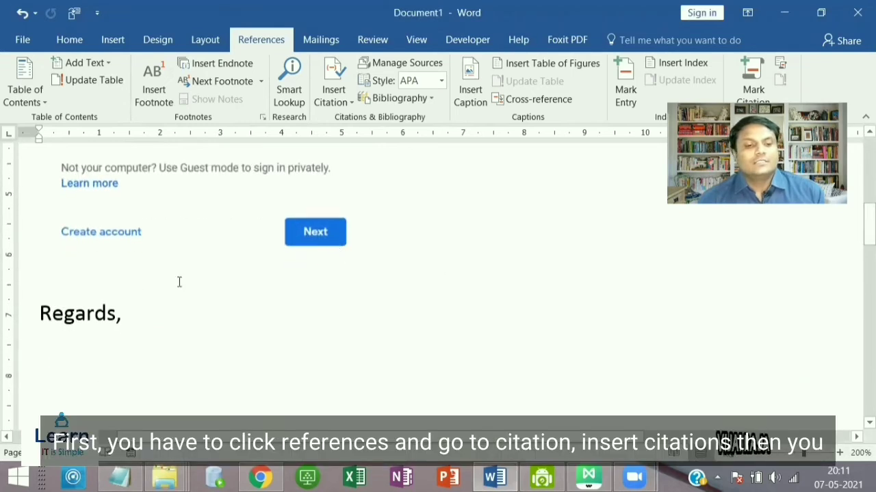
left_click(69, 39)
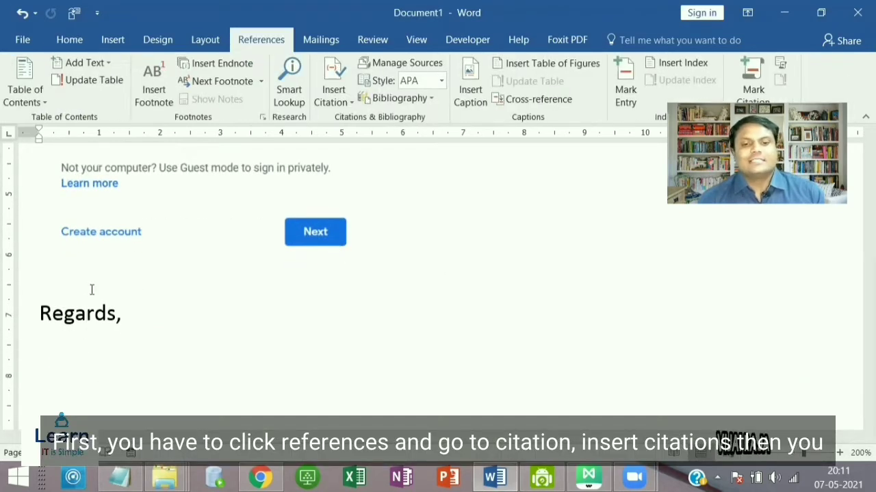
left_click(350, 108)
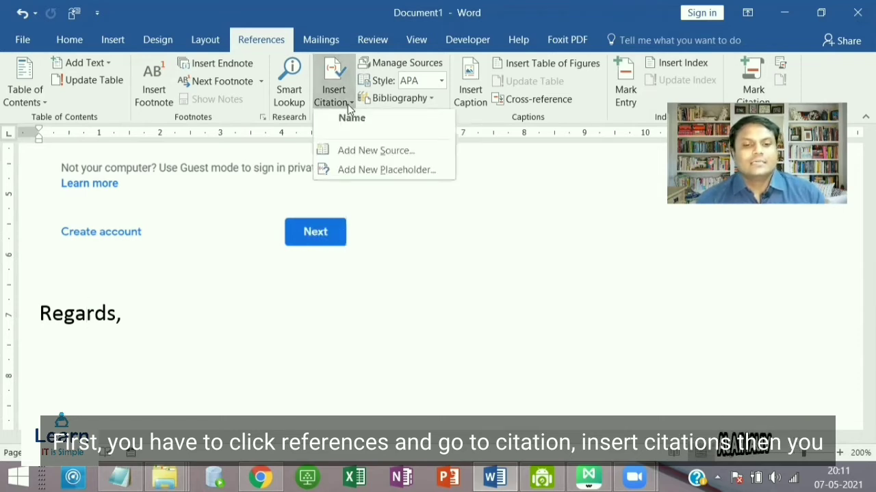
left_click(356, 174)
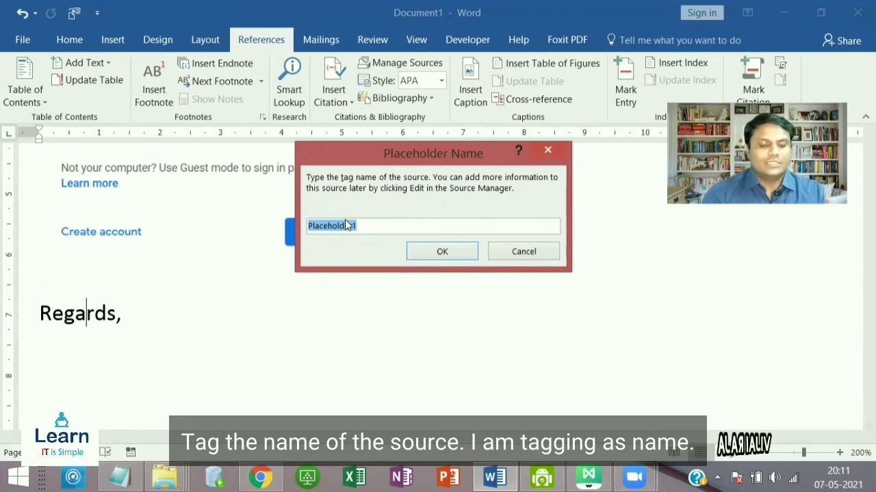
type("NAm")
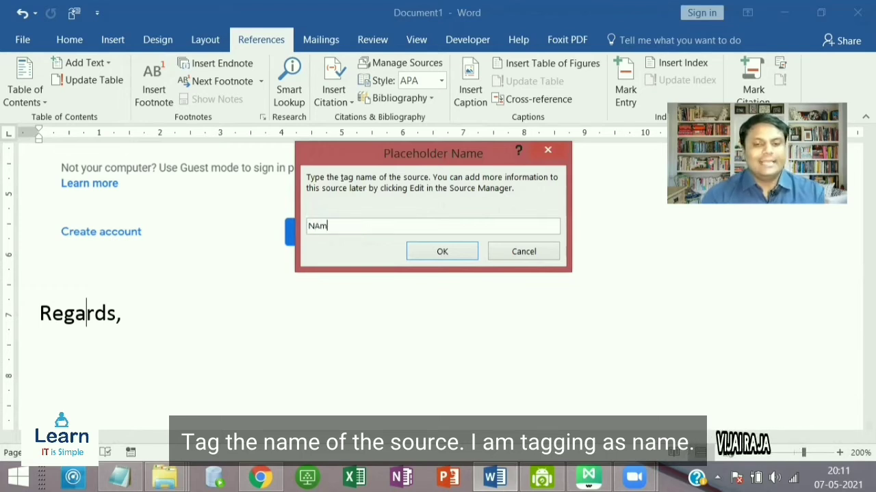
key("BackSpace")
key("BackSpace")
type("ame")
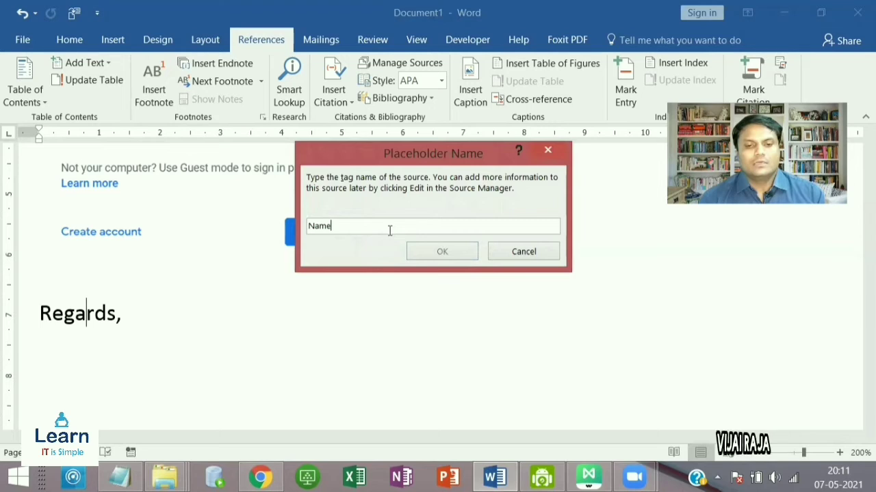
Try the tag Author for the citation placeholder inside the word "Regards," and undo its insertion
left_click_drag(366, 227, 296, 214)
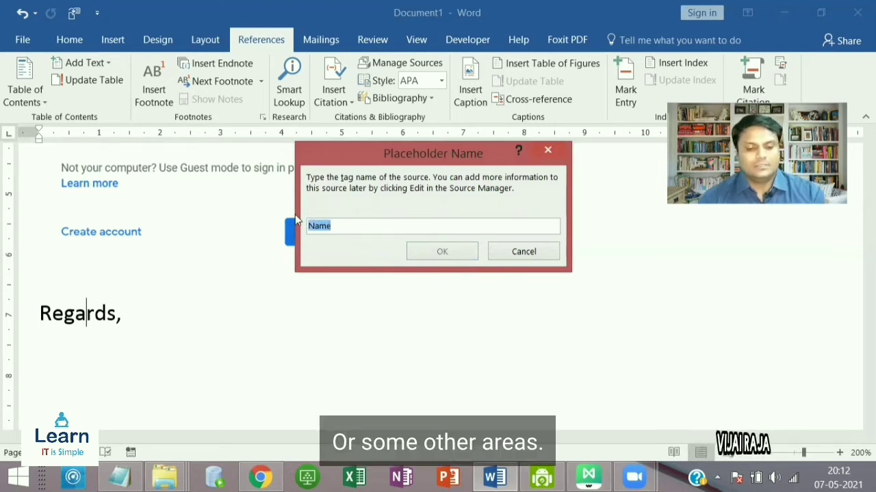
type("A")
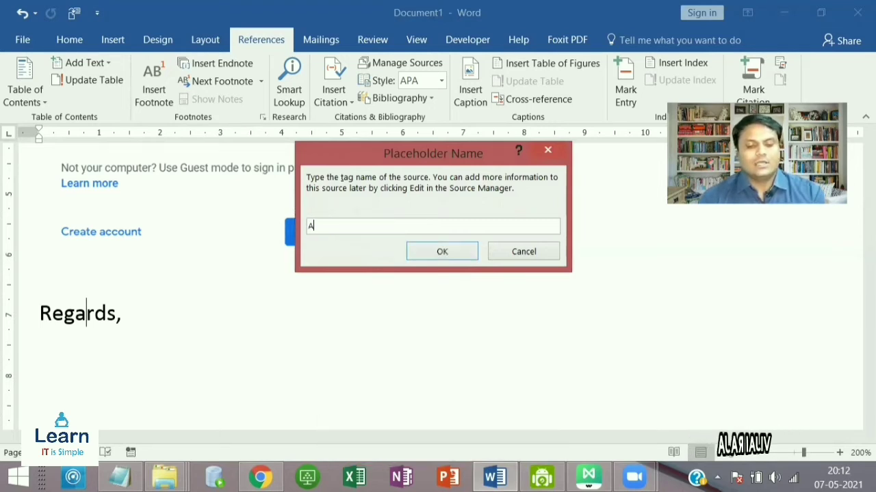
key("BackSpace")
key("BackSpace")
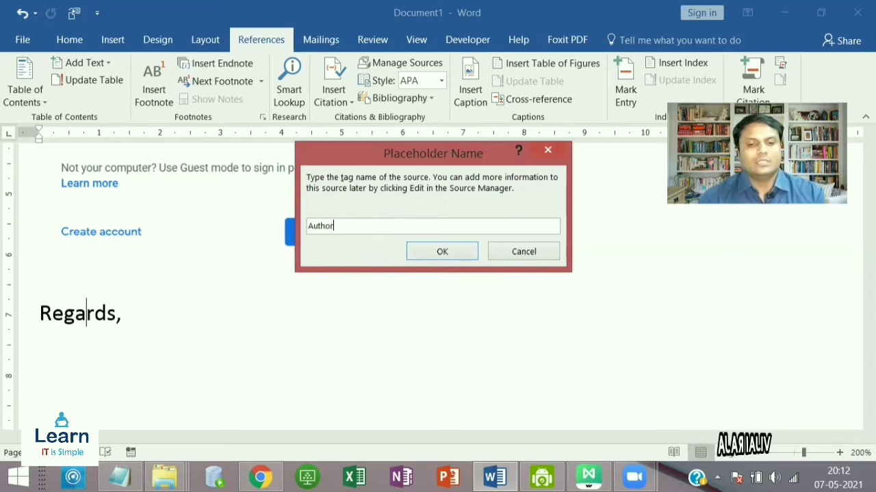
left_click(465, 258)
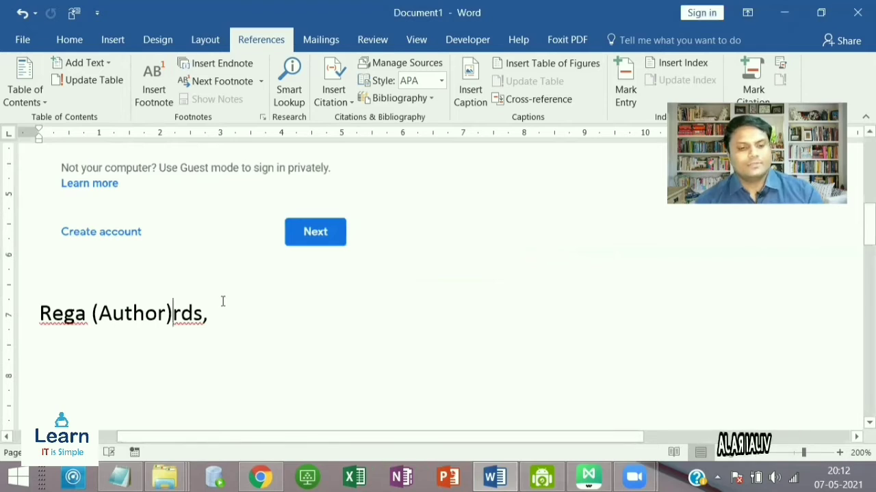
key("ctrl+z")
Add a new line below "Regards," and insert a citation placeholder named Author there
left_click(126, 319)
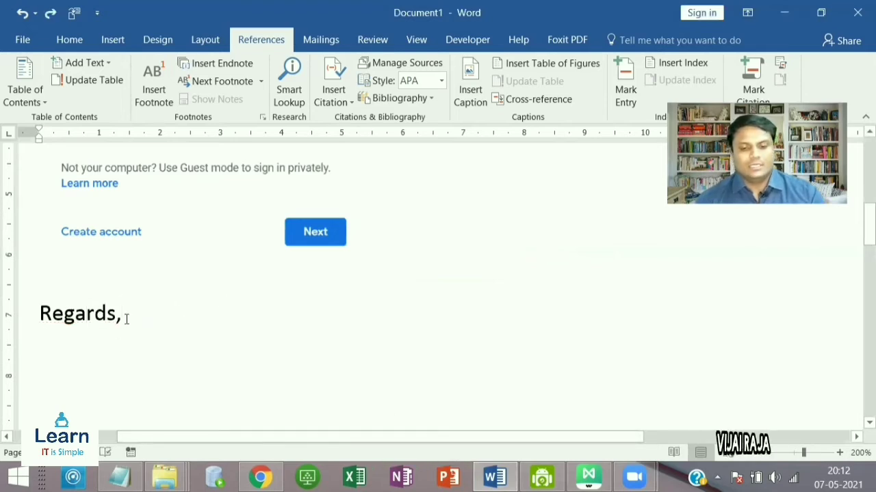
key("Return")
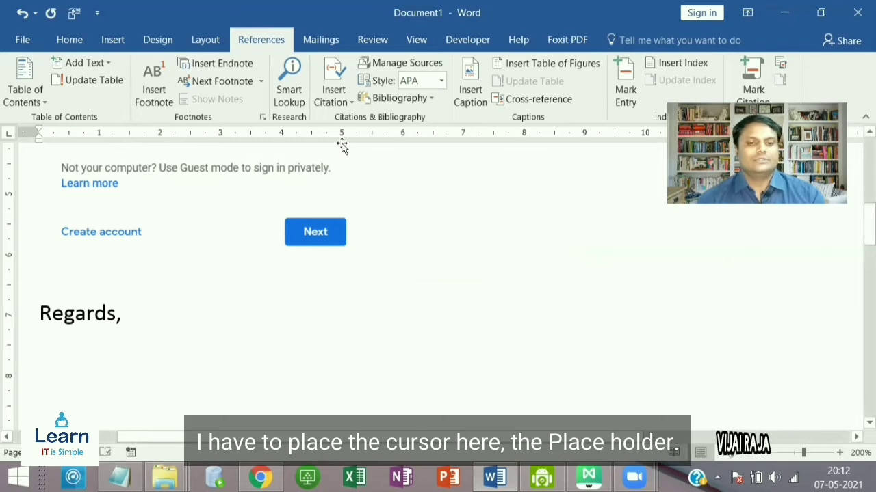
left_click(332, 91)
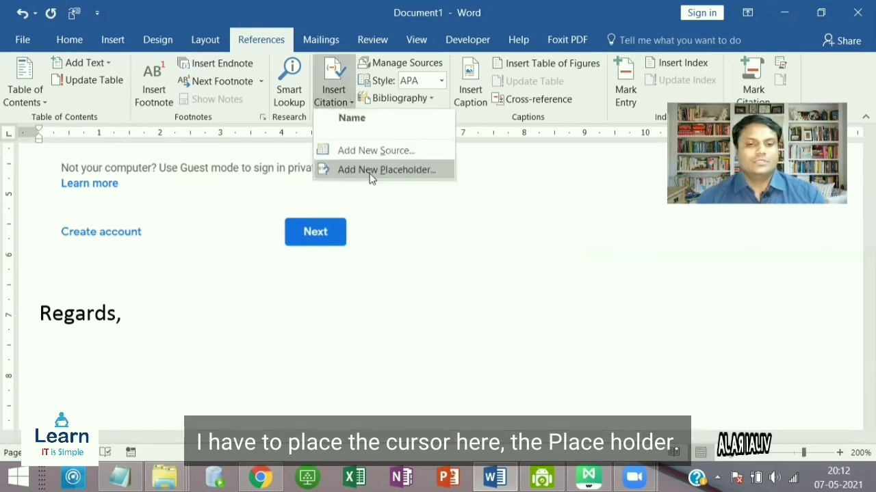
left_click(371, 170)
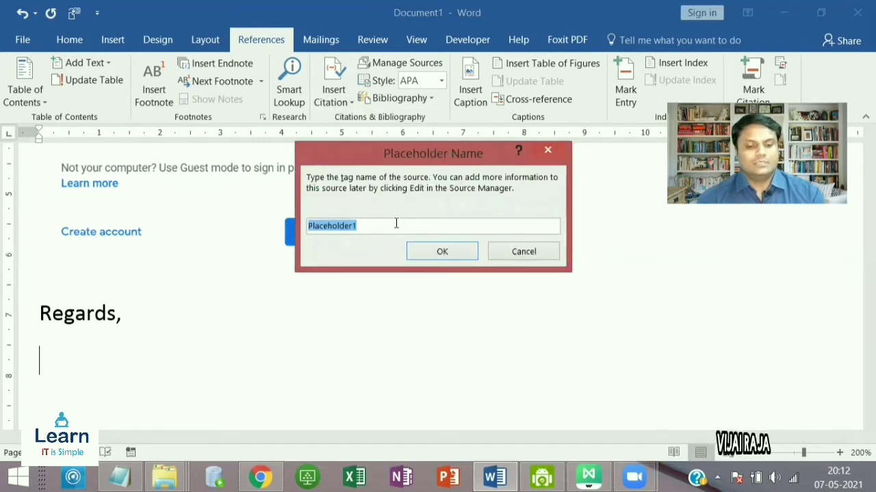
type("Autho")
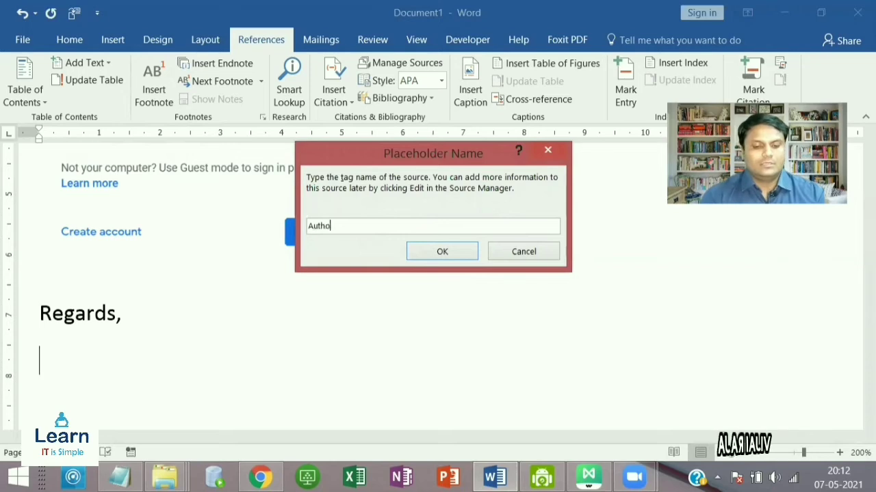
left_click(444, 255)
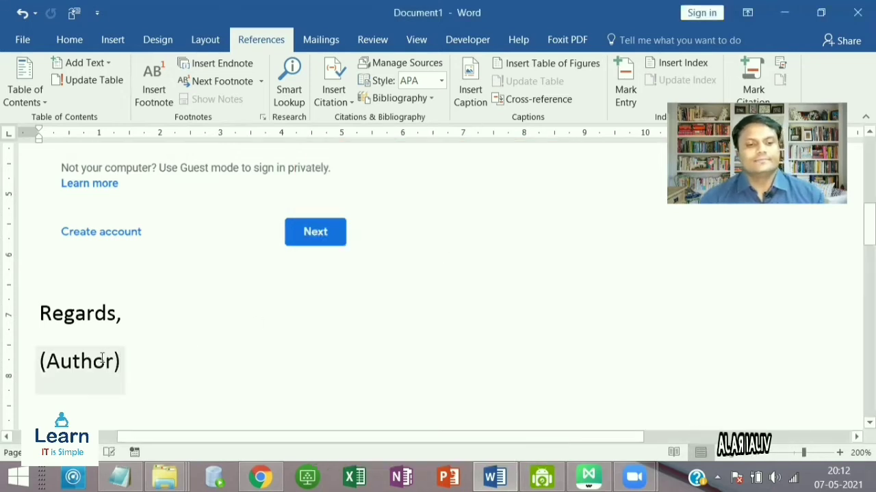
left_click(104, 361)
left_click(178, 360)
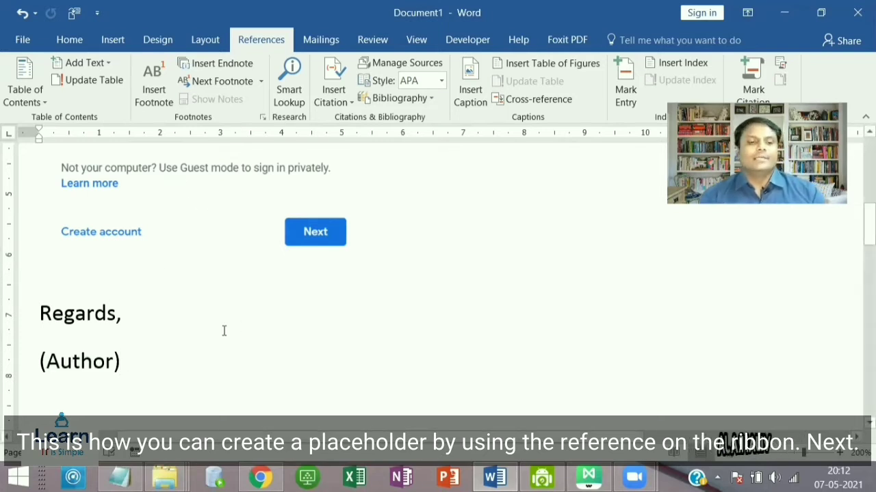
Add two empty lines below the Author placeholder and insert a table with one row and one column
key("Return")
key("Return")
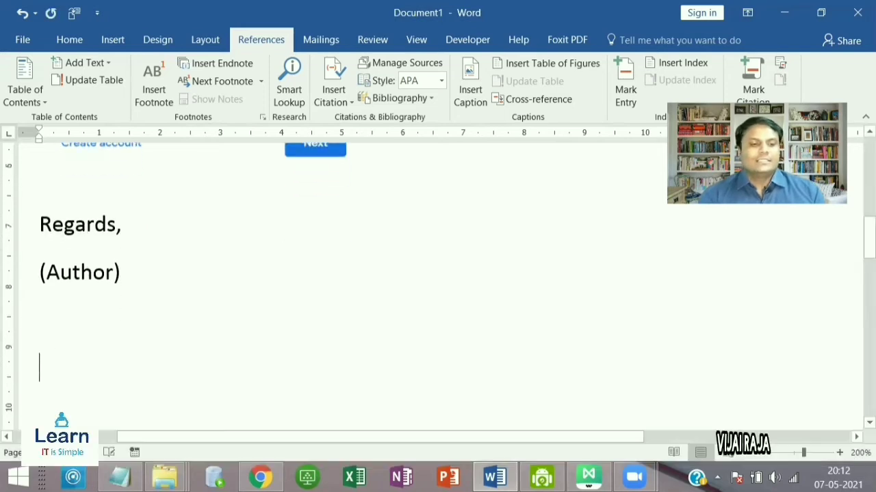
left_click(80, 272)
left_click(113, 362)
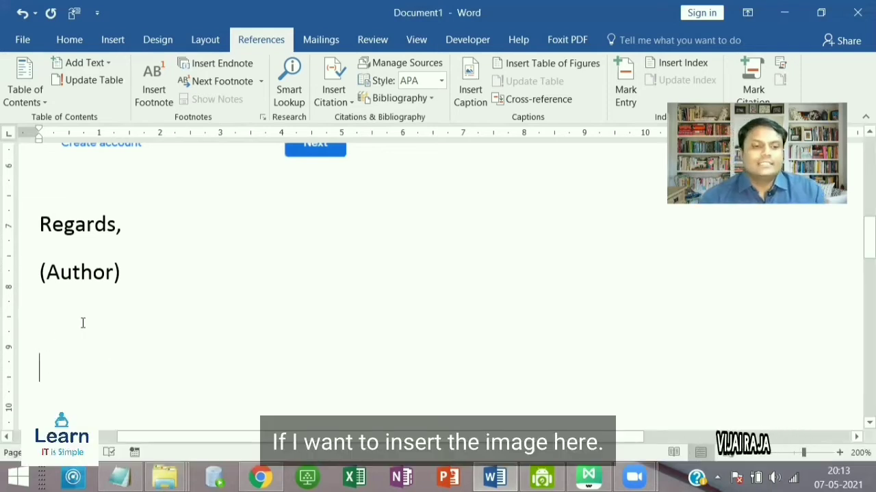
left_click(65, 355)
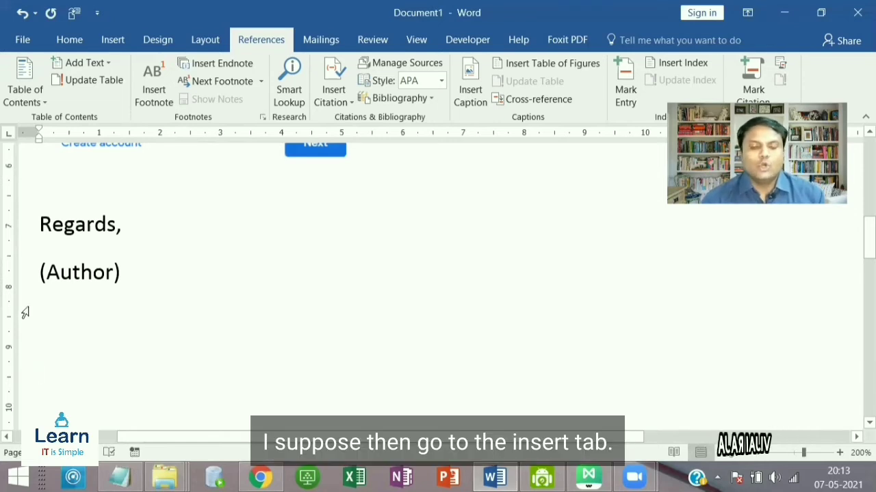
left_click(111, 38)
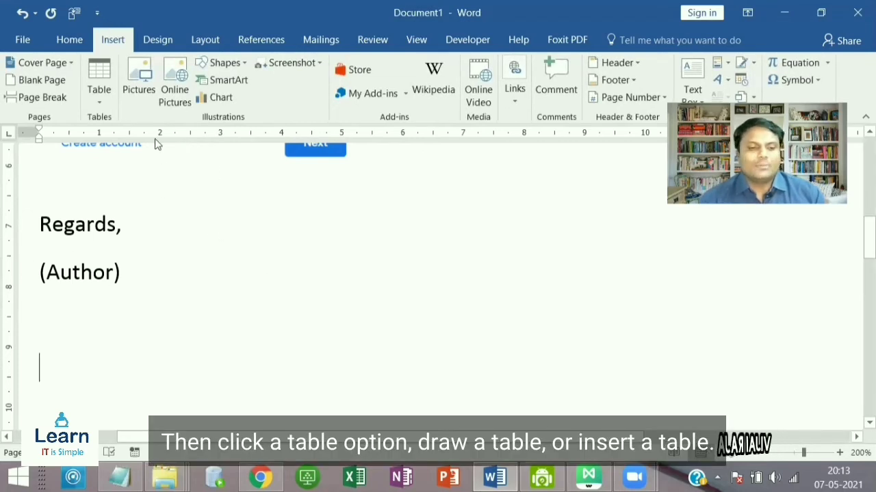
left_click(109, 102)
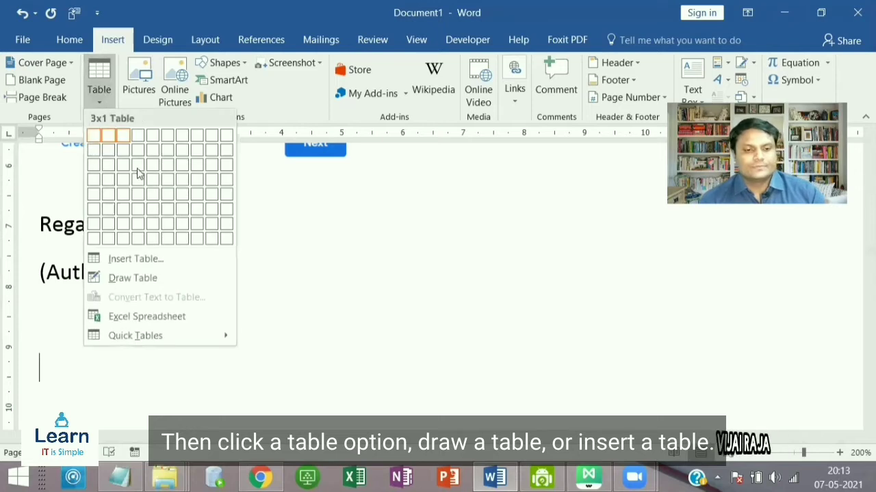
left_click(95, 135)
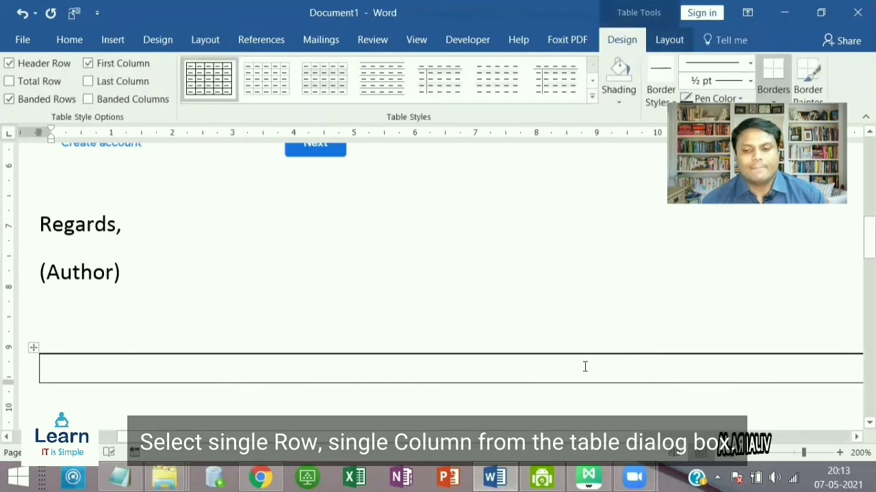
Resize the single-cell table to a nearly square box about 2.5 cm wide and 2.4 cm high
left_click_drag(460, 438, 621, 448)
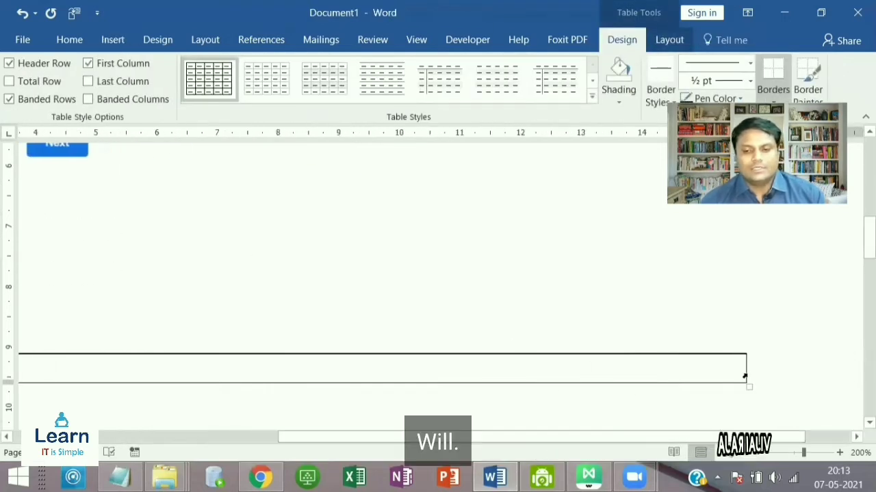
left_click_drag(744, 367, 147, 403)
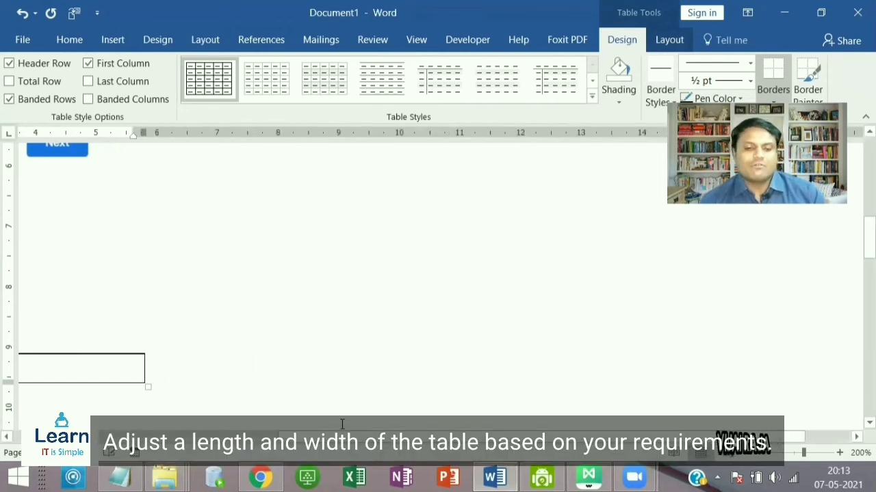
left_click_drag(328, 436, 198, 438)
left_click_drag(354, 385, 143, 365)
left_click_drag(246, 443, 221, 441)
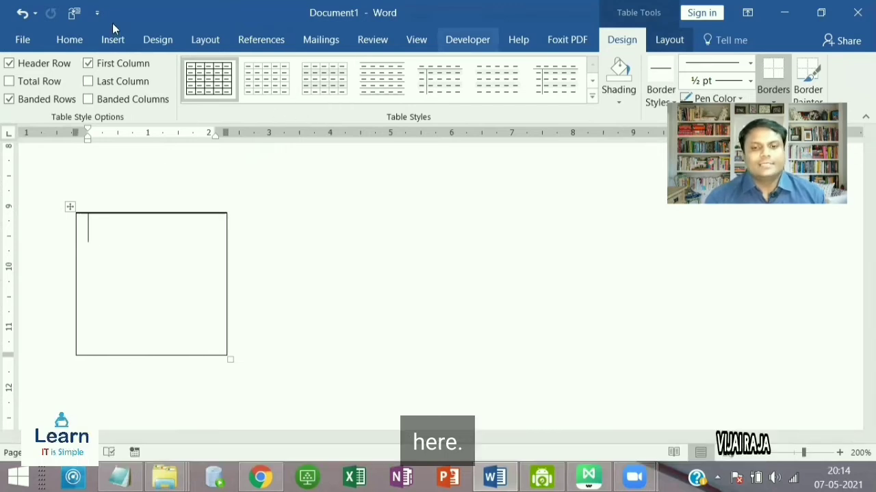
Ensure the Developer tab is enabled among the main tabs in Word's ribbon customization options and apply the settings
key("alt+l")
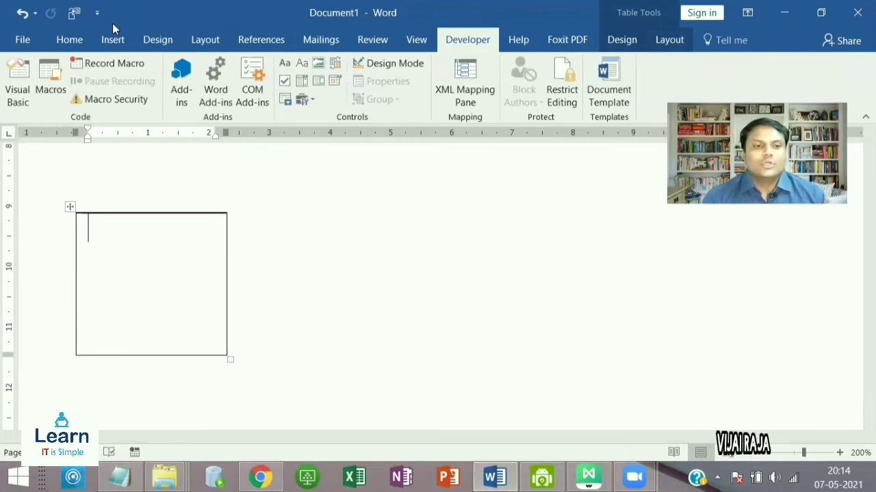
left_click(24, 42)
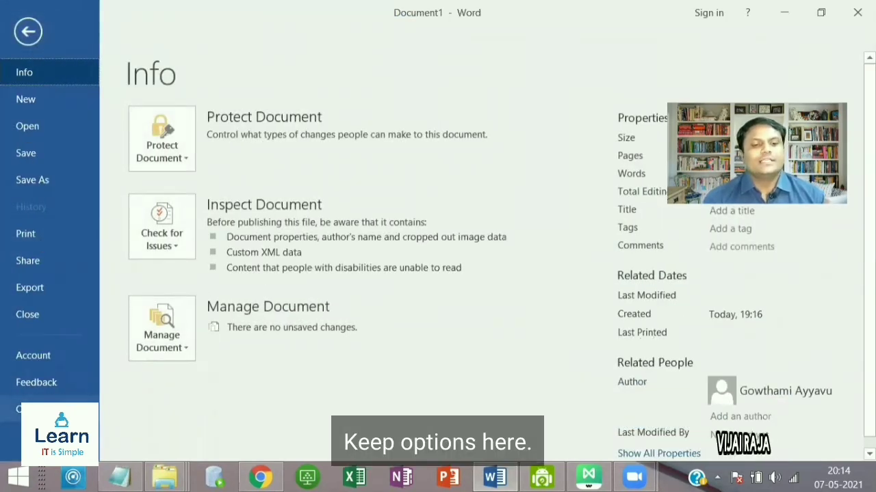
left_click(31, 409)
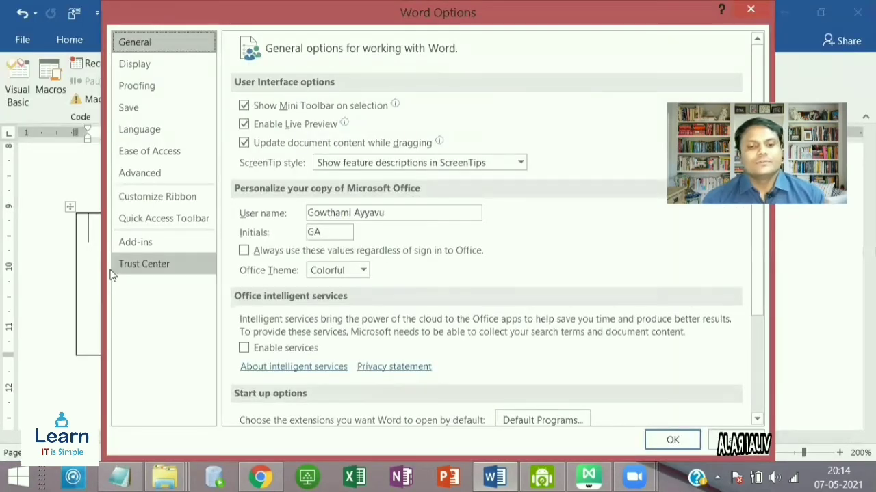
left_click(144, 204)
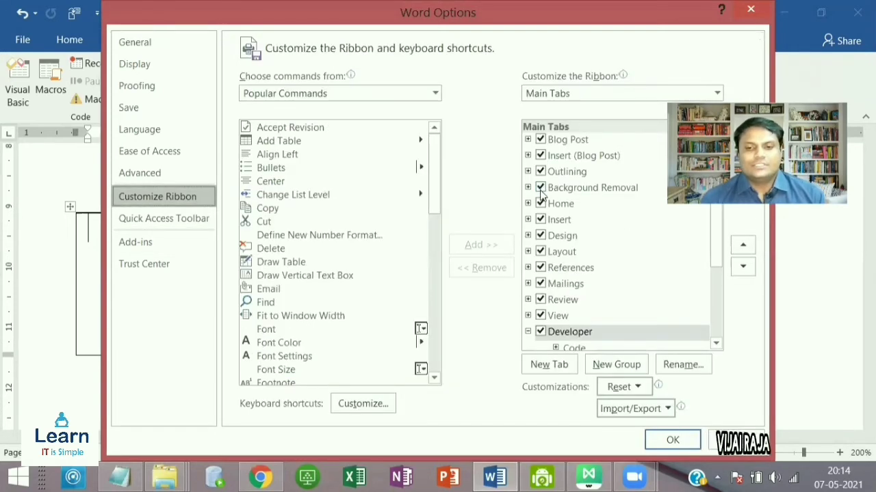
left_click(542, 332)
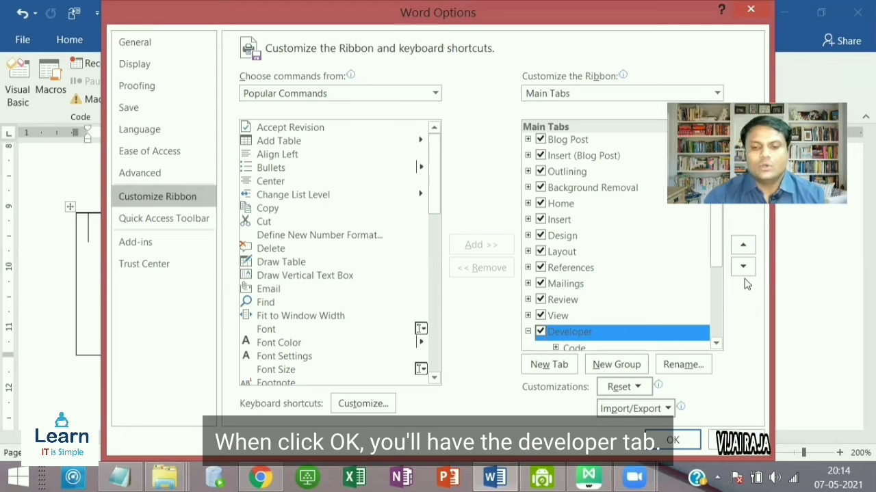
left_click(667, 443)
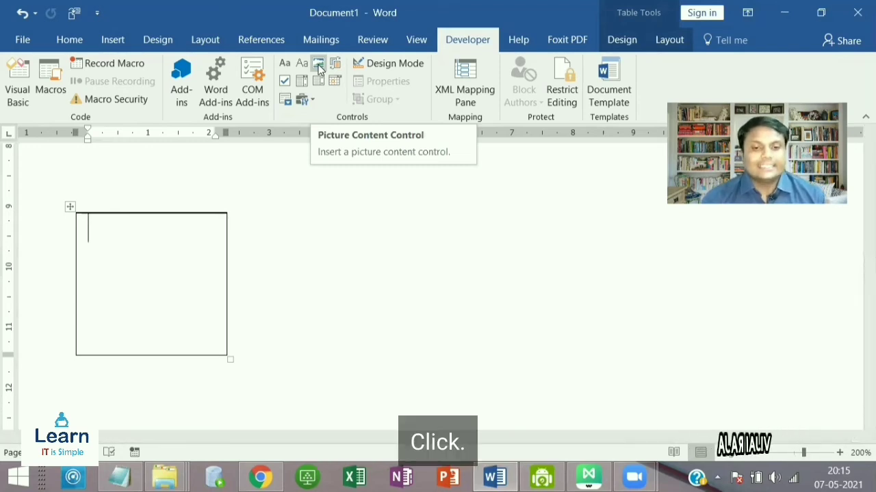
Insert a picture content control in the single table cell
left_click(318, 64)
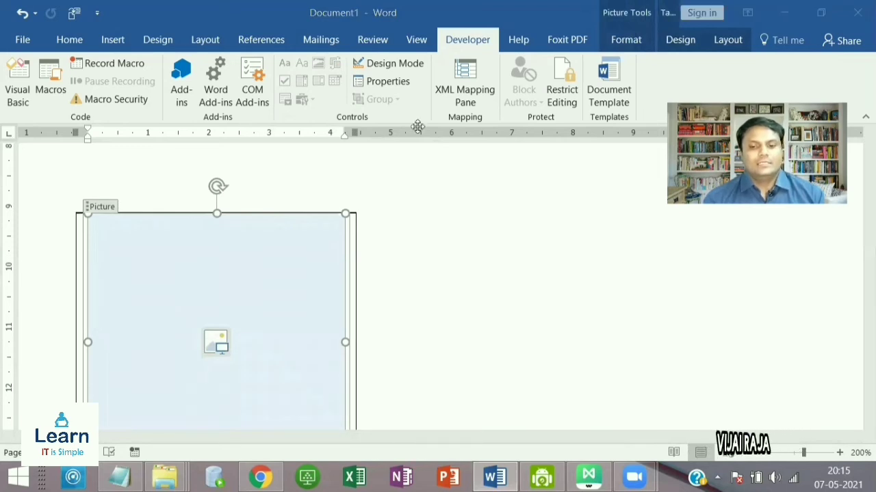
left_click(416, 151)
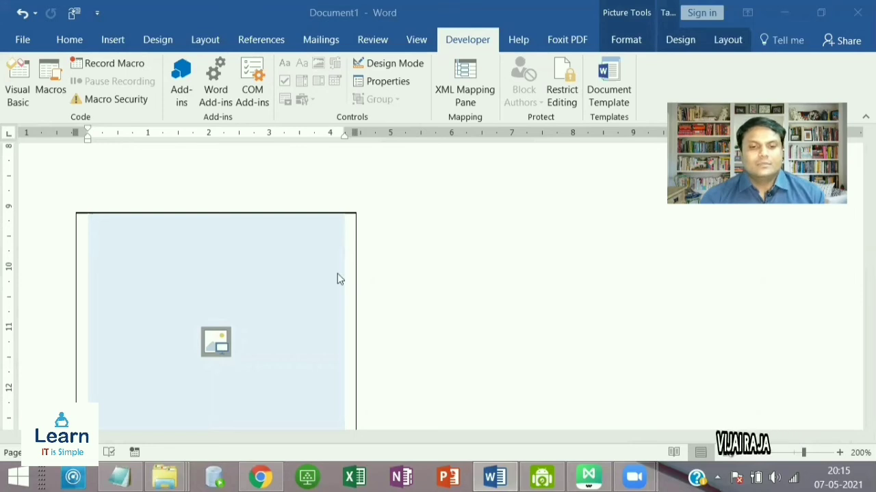
Shrink the picture content control in the table cell to a square about 3.3 cm wide
left_click(216, 342)
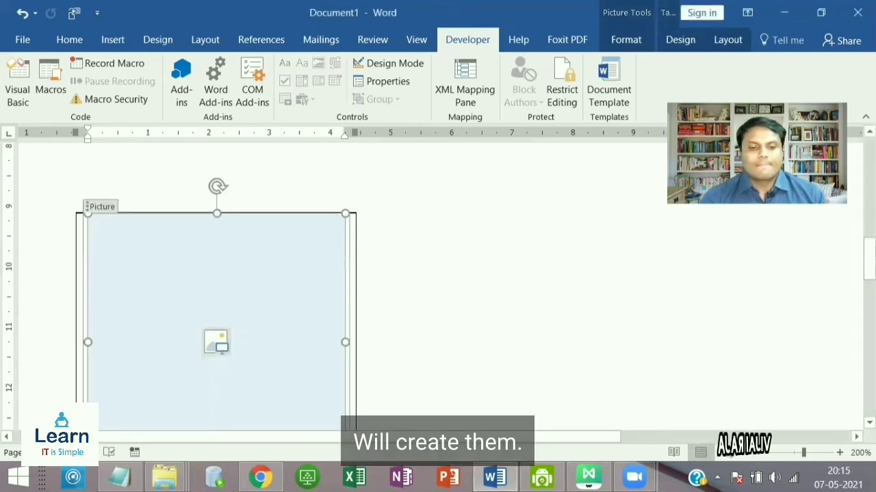
scroll(438, 274, "down", 2)
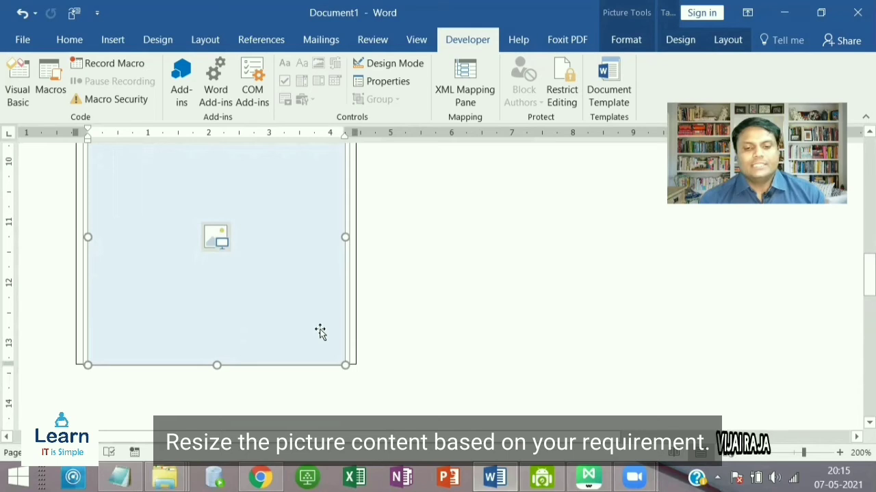
left_click_drag(346, 363, 266, 308)
scroll(869, 274, "up", 5)
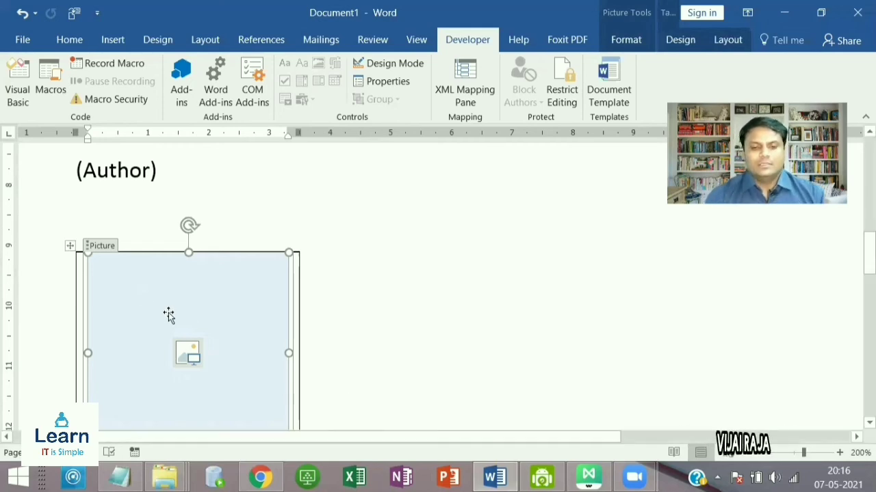
Fill the picture content control with the tiger image GettyImages_137497593.0 from the Desktop folder
left_click(188, 357)
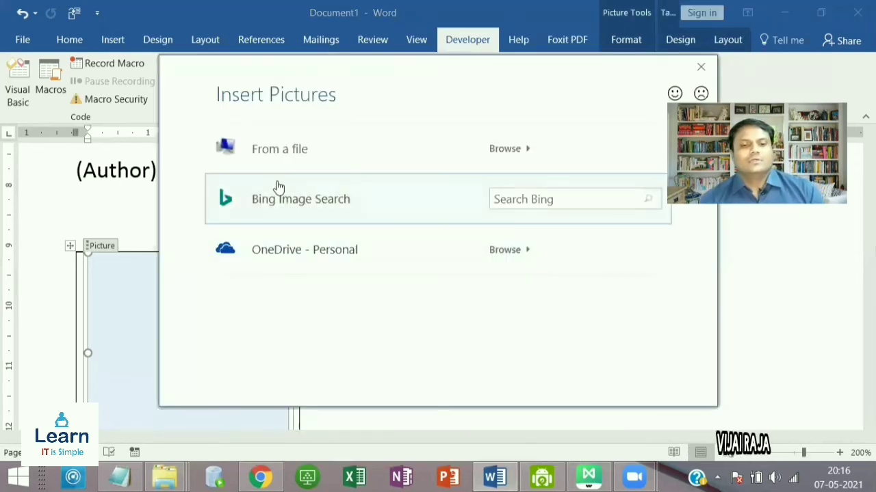
left_click(276, 168)
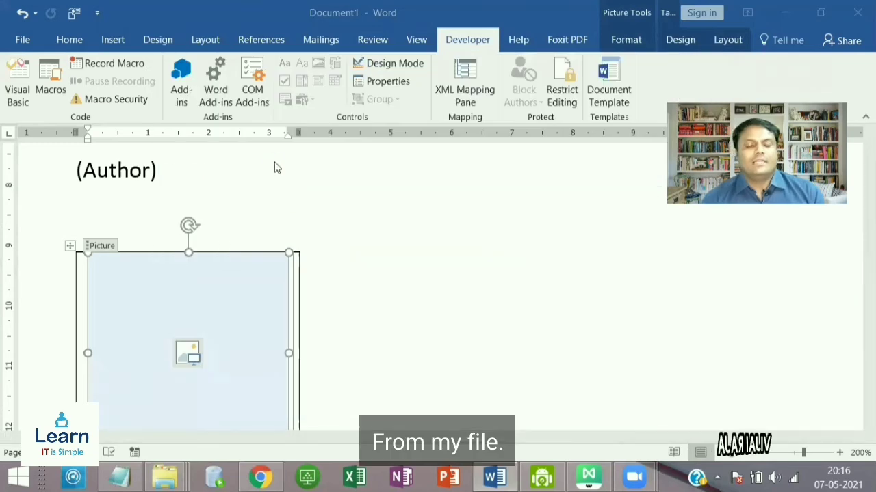
left_click(90, 138)
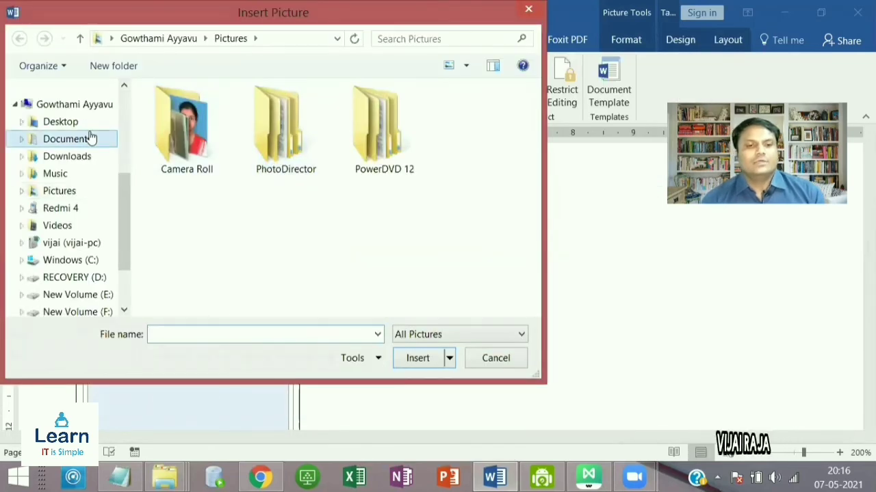
left_click(68, 122)
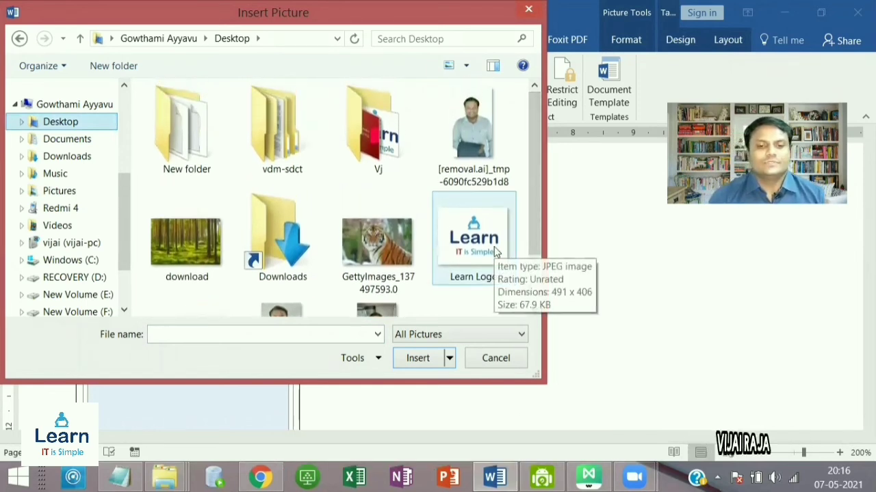
left_click(380, 249)
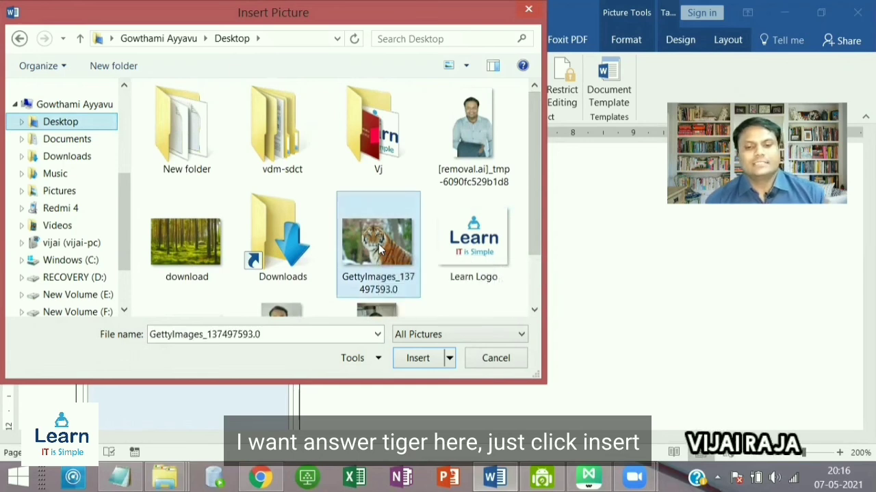
left_click(434, 363)
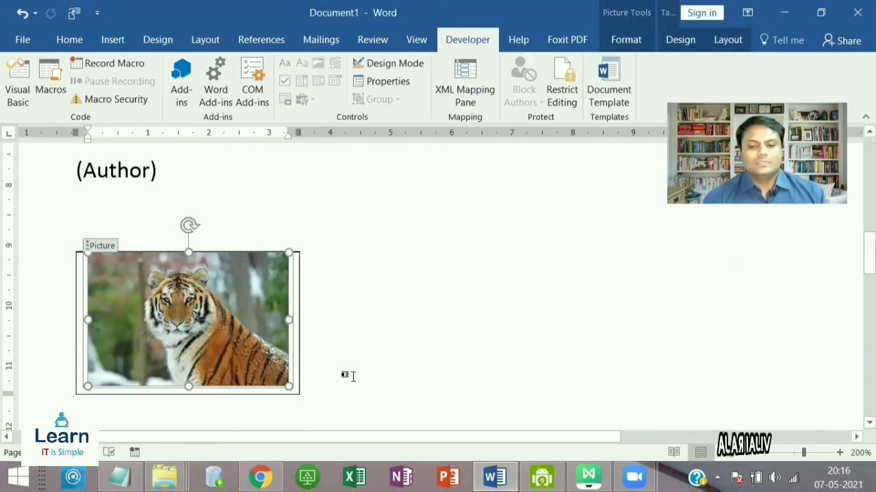
left_click(352, 335)
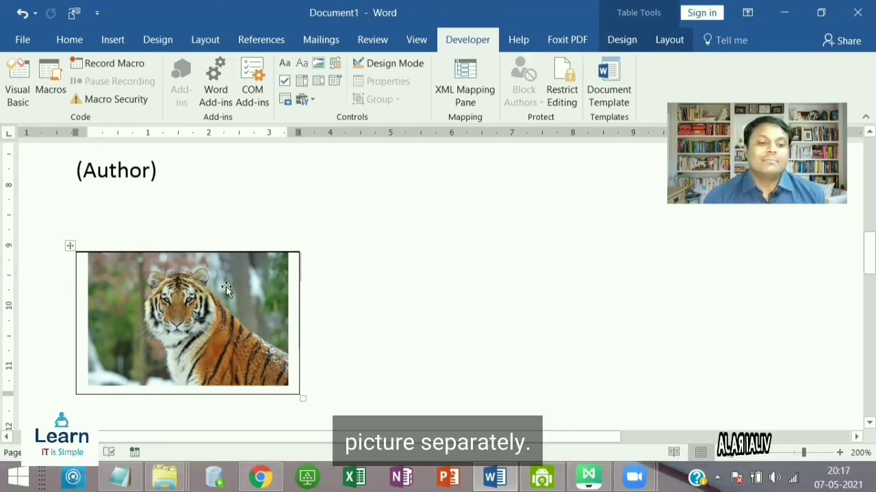
Copy the tiger image file from the desktop, paste it on a new line below the table, and delete the pasted picture
left_click(322, 420)
key("Return")
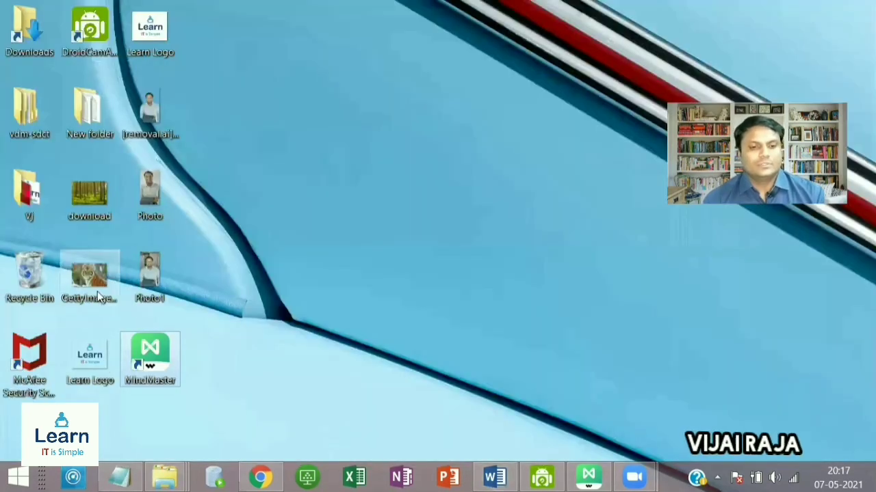
left_click(98, 260)
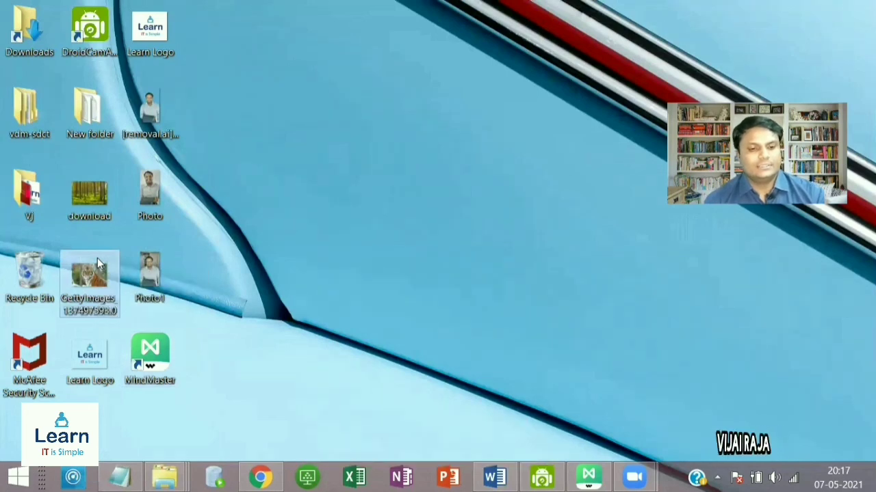
key("alt+Tab")
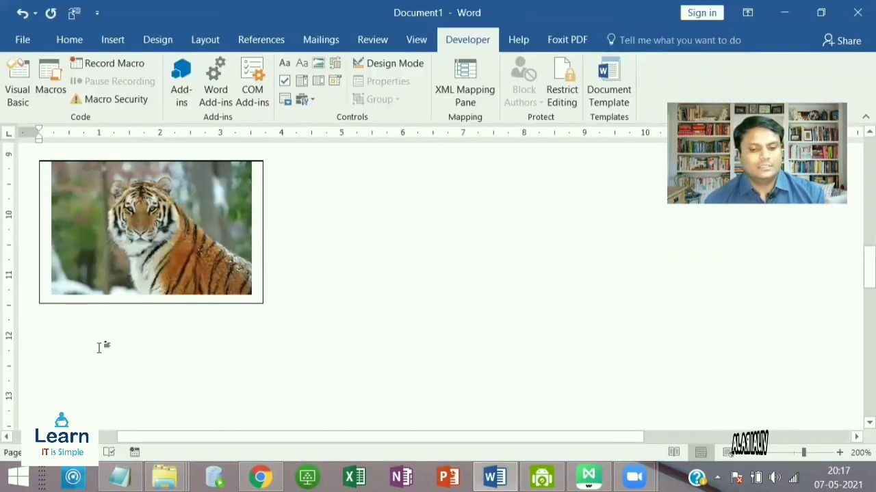
key("Return")
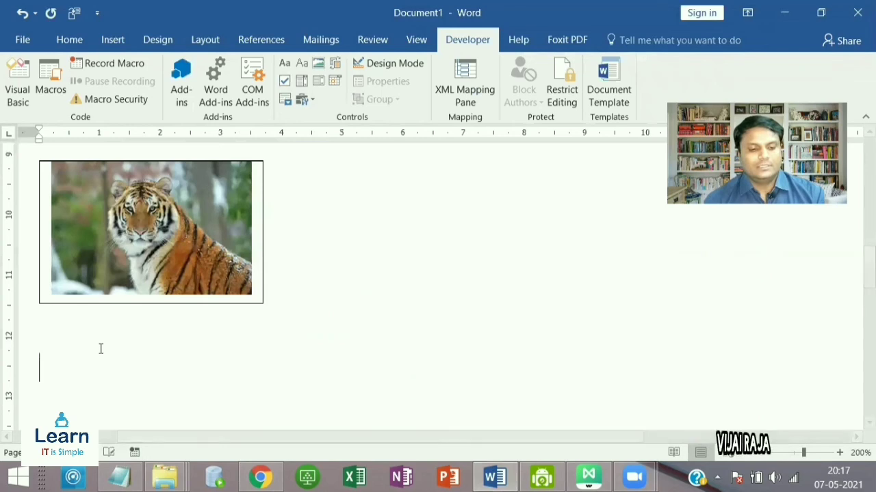
key("ctrl+v")
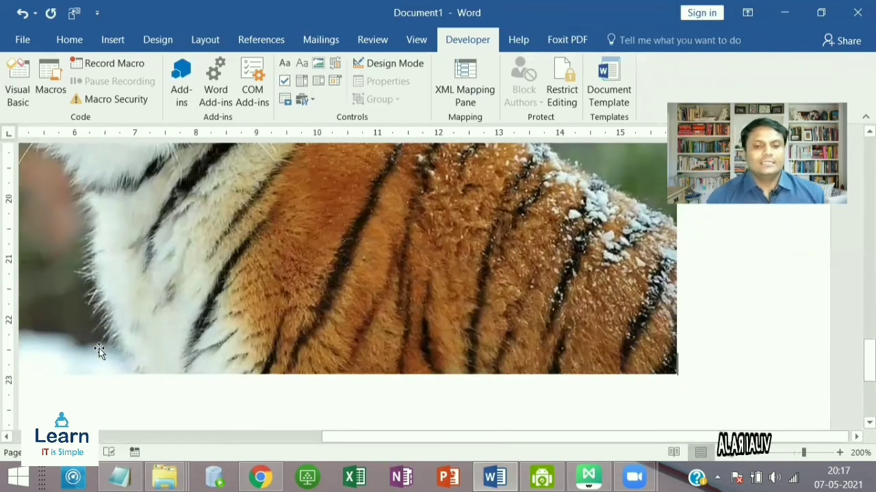
left_click(185, 316)
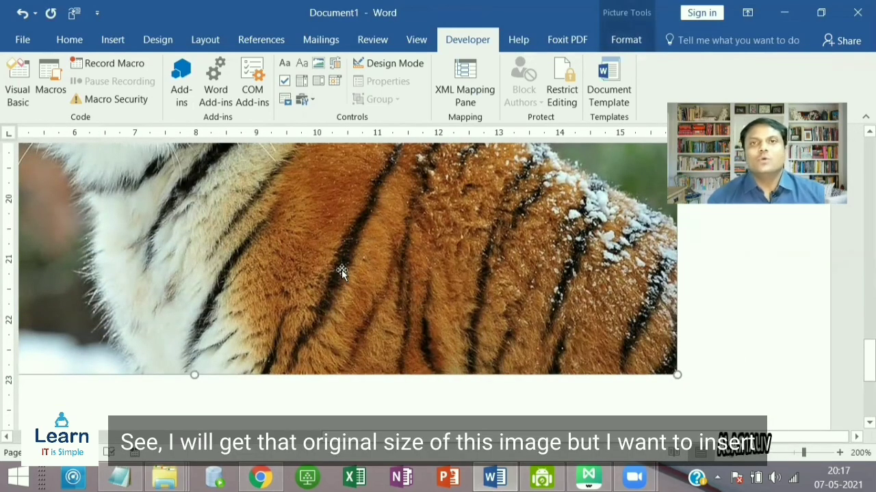
key("Delete")
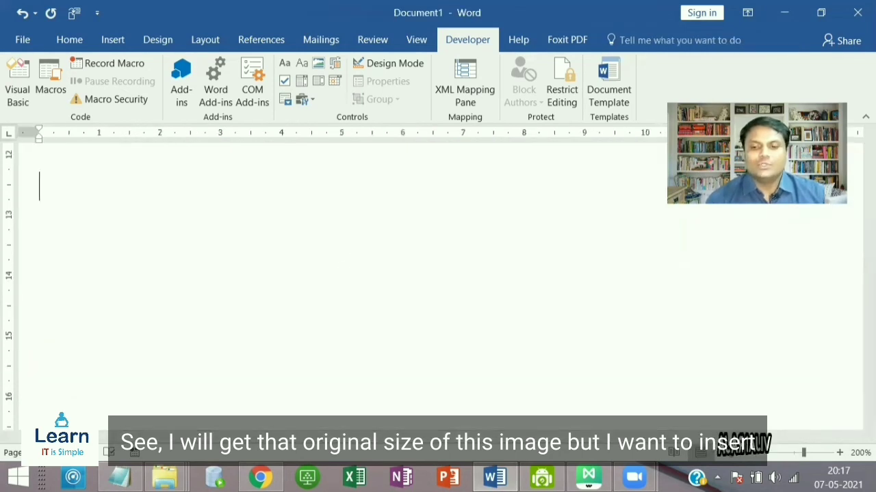
Replace the tiger picture in the content control with the Learn Logo image file from the Desktop folder
scroll(500, 284, "up", 5)
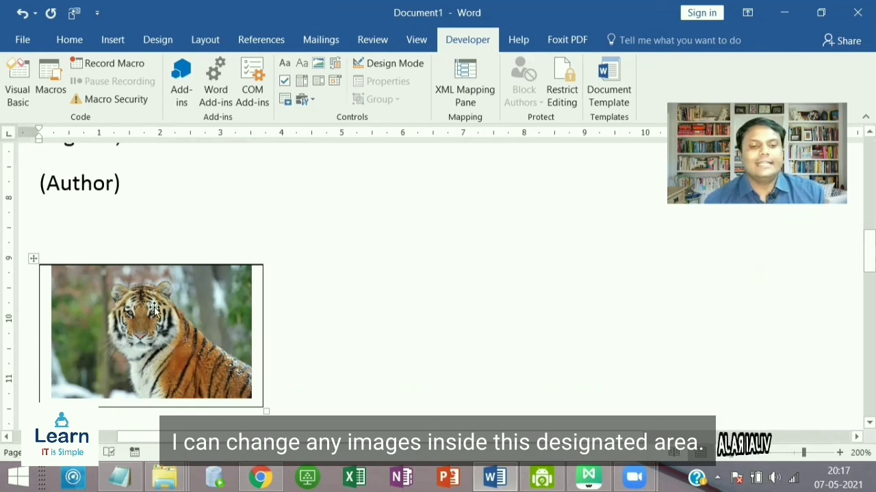
left_click(183, 325)
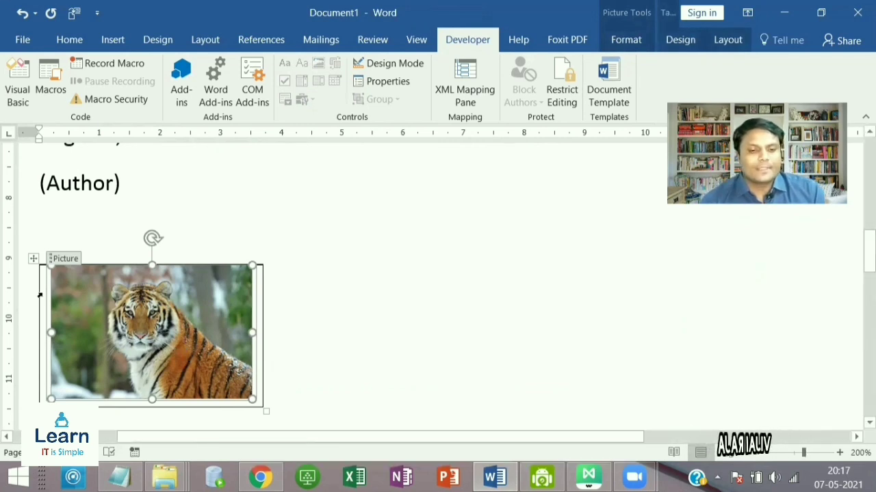
left_click(64, 257)
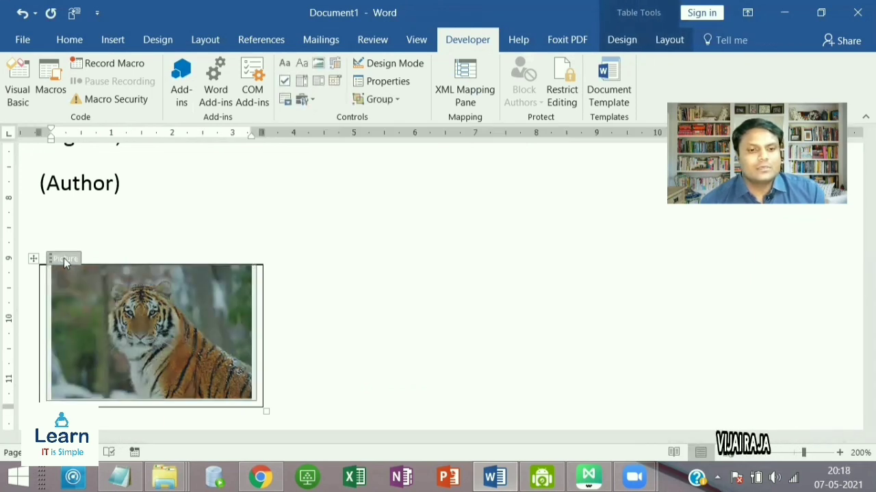
right_click(106, 296)
left_click(106, 295)
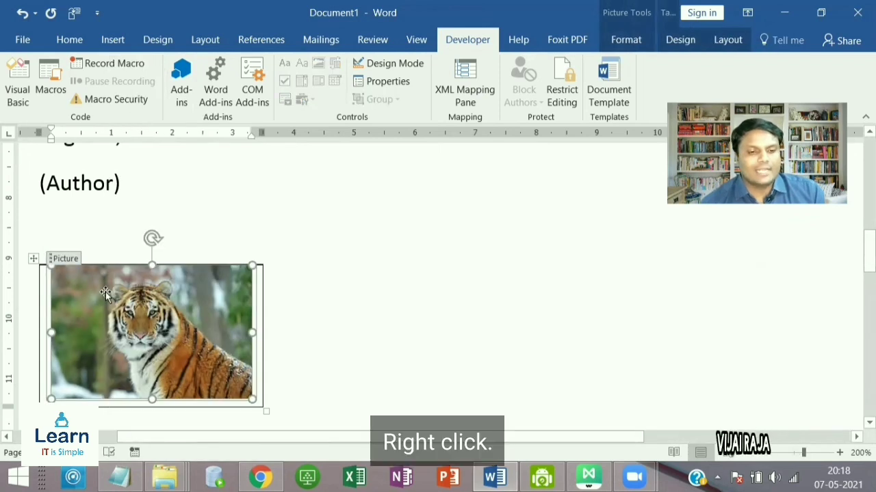
right_click(106, 295)
mouse_move(239, 267)
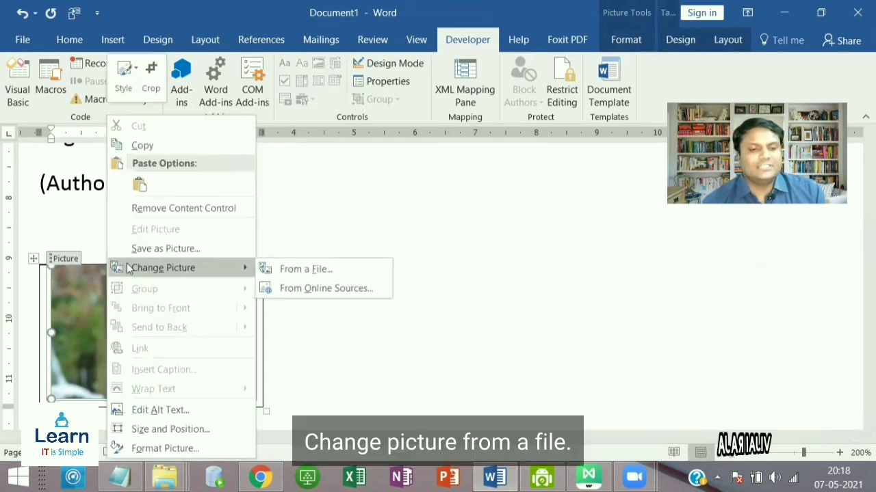
left_click(291, 271)
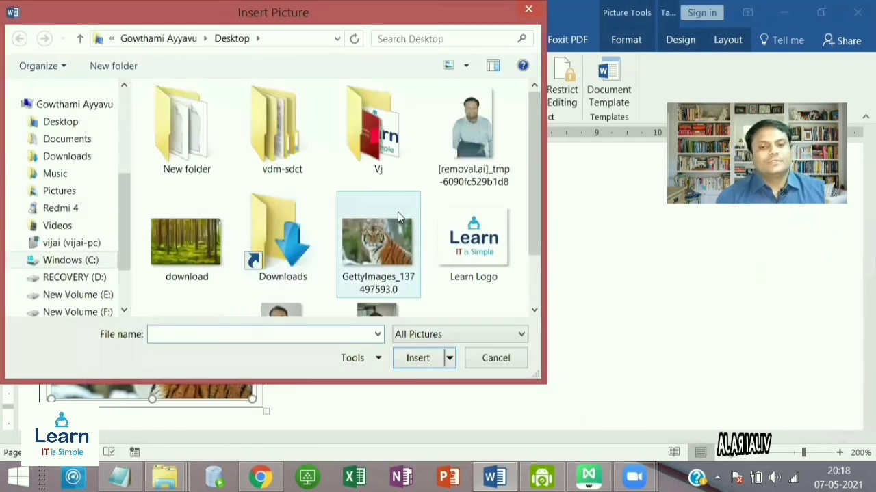
scroll(535, 180, "down", 1)
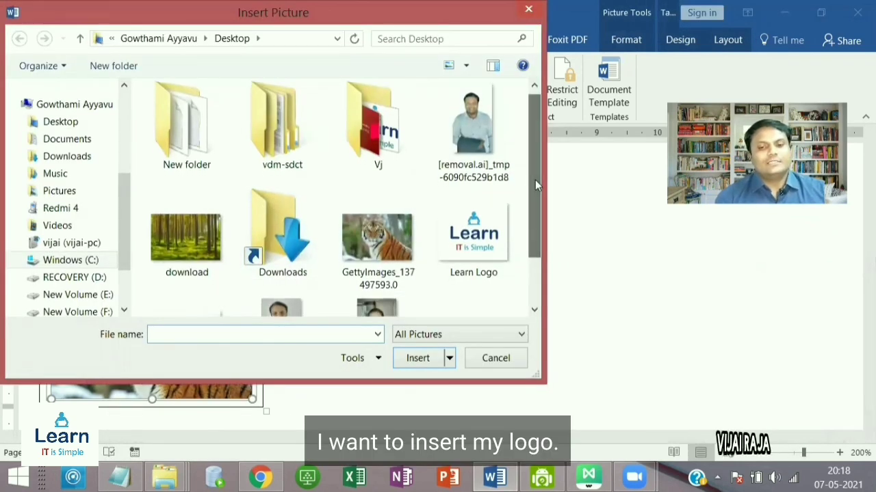
double_click(497, 222)
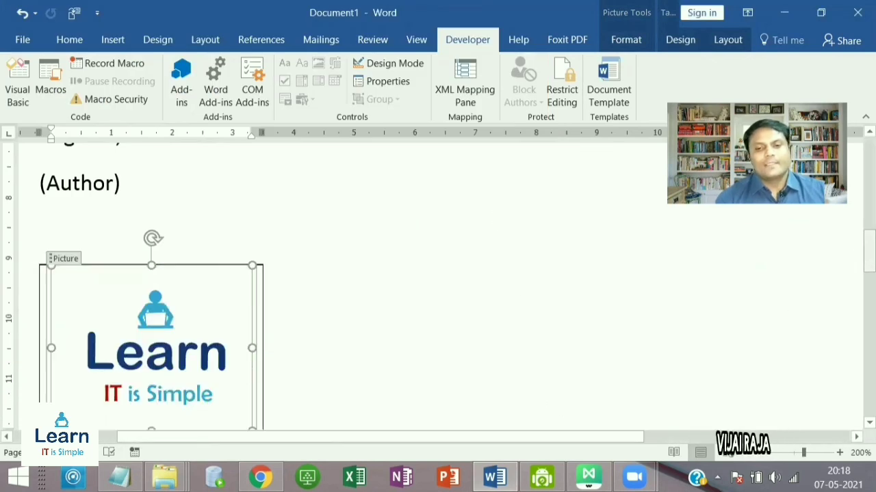
scroll(438, 281, "down", 1)
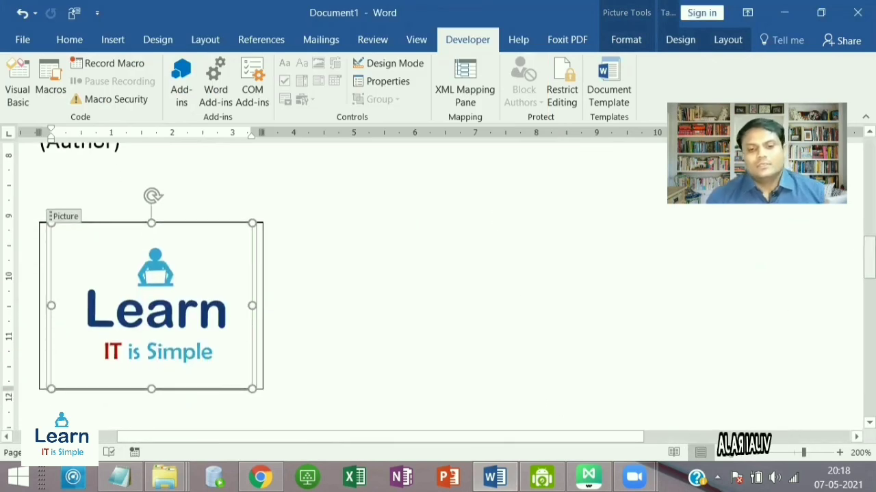